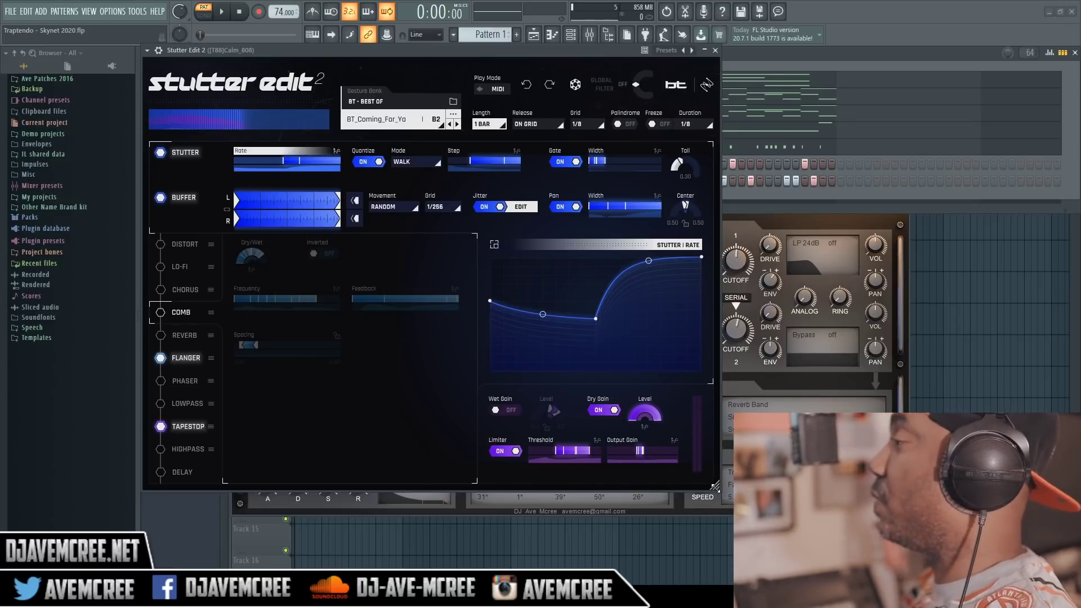
Move the Stutter Edit 2 window clear of the channel rack and listen to a short playback of the pattern
{"action": "left_click_drag", "start_coordinate": [715, 487], "coordinate": [710, 455]}
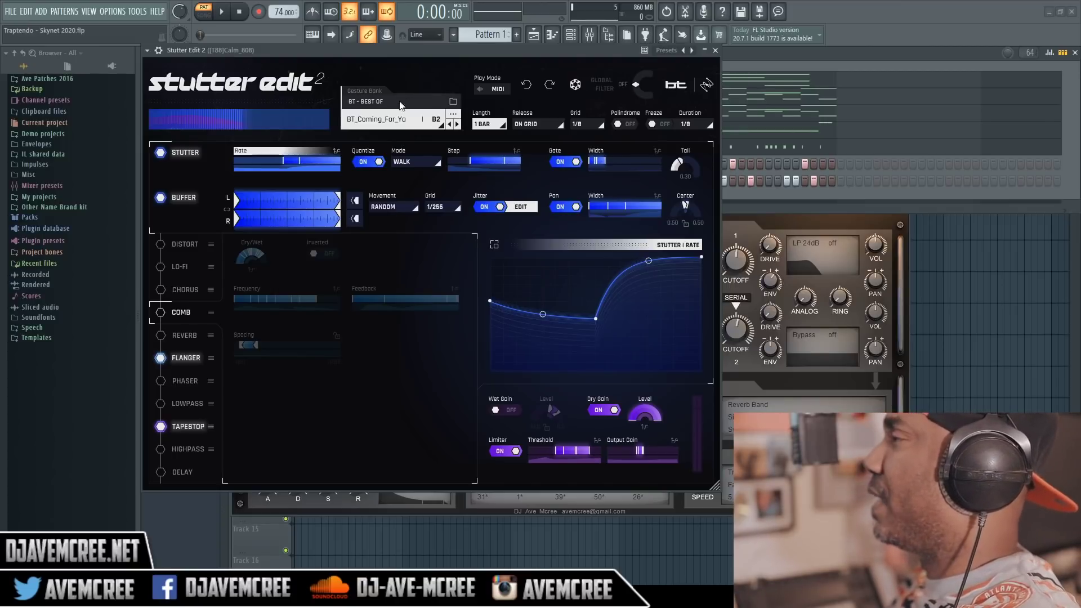
{"action": "left_click_drag", "start_coordinate": [311, 62], "coordinate": [384, 83]}
{"action": "left_click", "coordinate": [221, 12]}
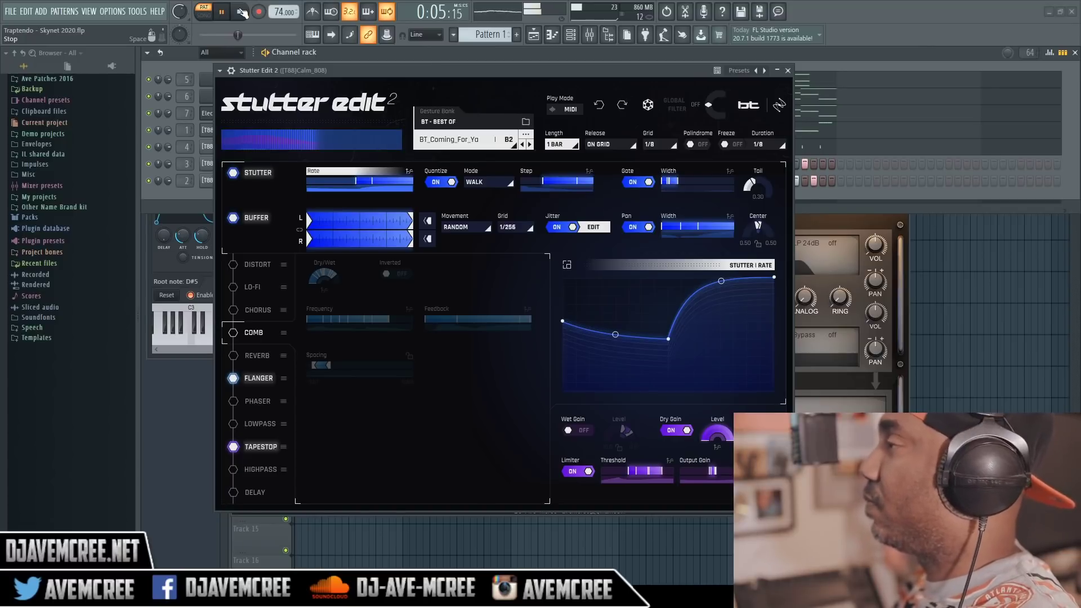
{"action": "left_click", "coordinate": [240, 12]}
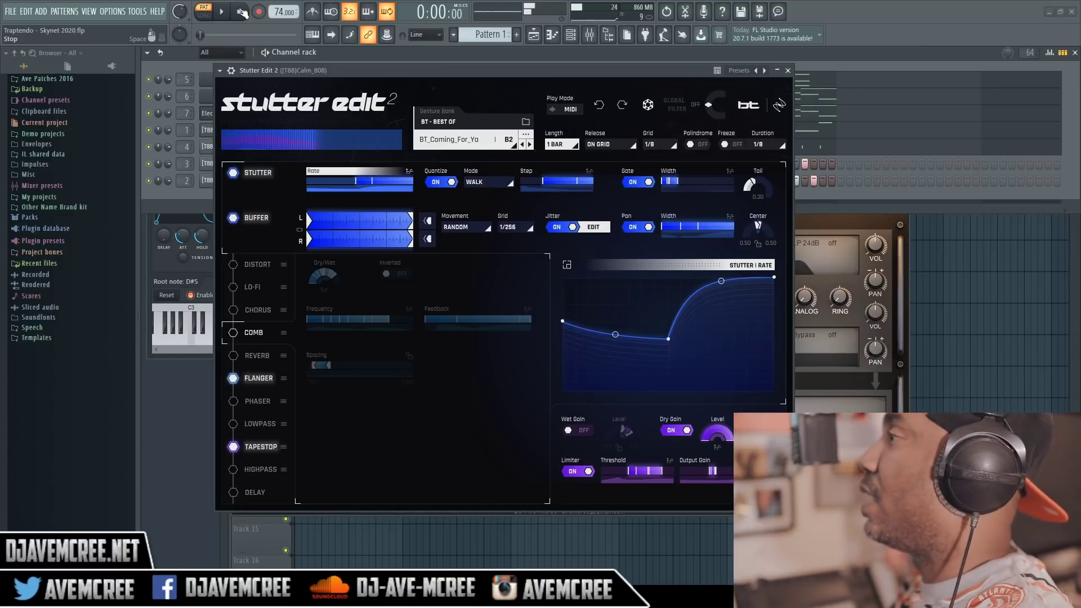
Display Stutter Edit 2's MIDI play mode setup instructions for FL Studio, repositioning the plugin window to expose the channel rack
{"action": "left_click_drag", "start_coordinate": [385, 75], "coordinate": [487, 113]}
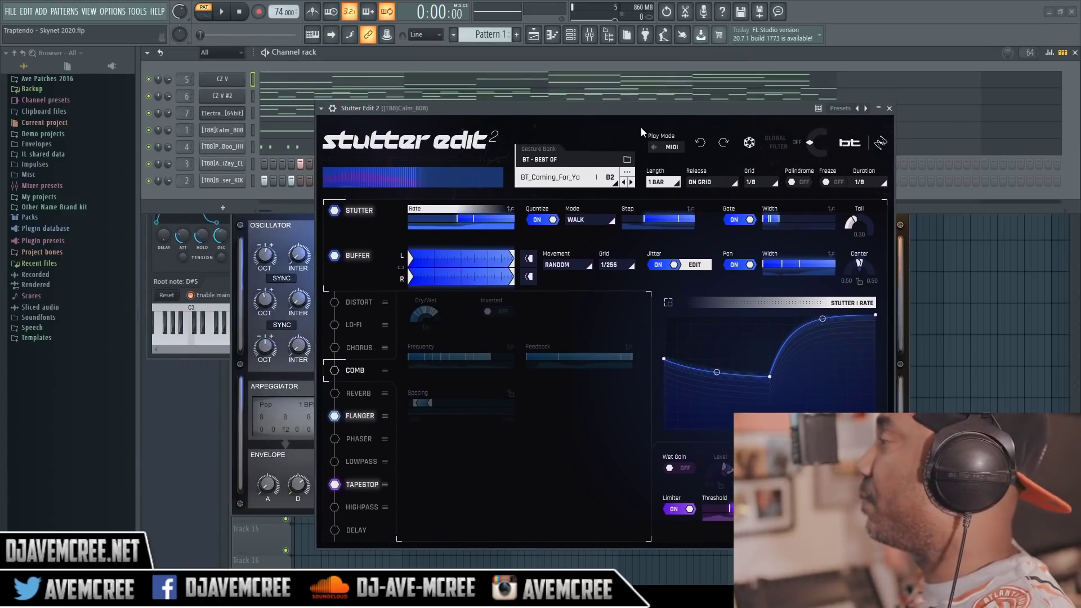
{"action": "left_click_drag", "start_coordinate": [663, 110], "coordinate": [500, 57]}
{"action": "left_click", "coordinate": [507, 98]}
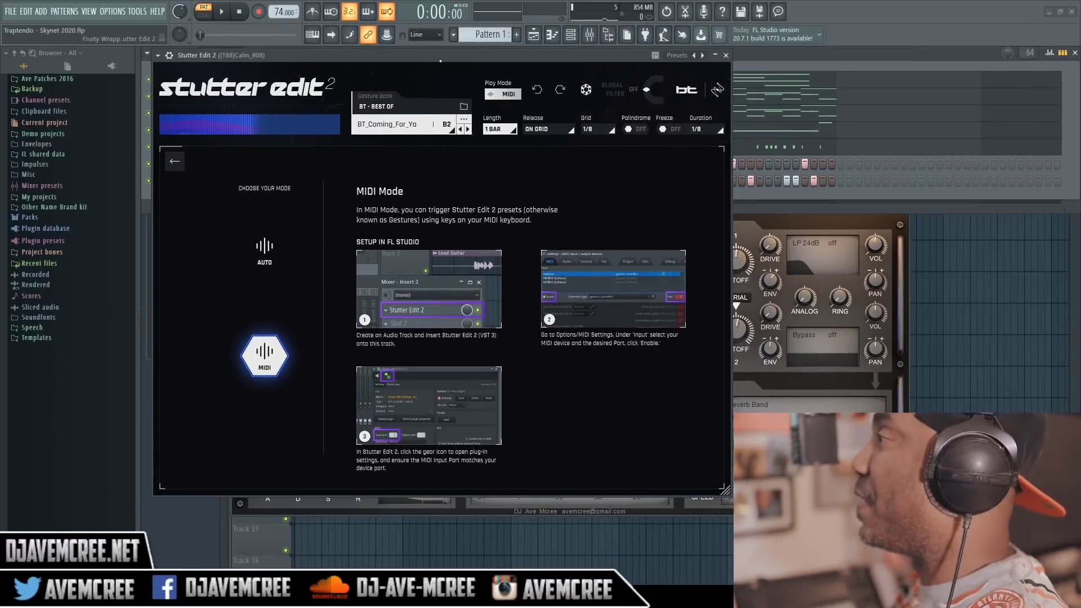
{"action": "left_click_drag", "start_coordinate": [440, 58], "coordinate": [512, 125]}
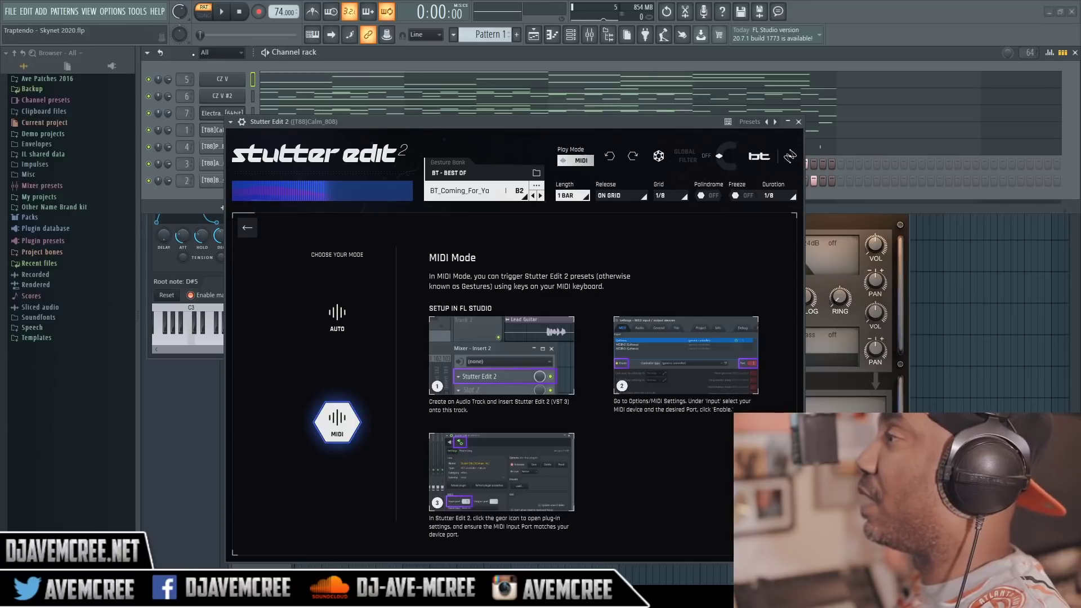
Insert a MIDI Out channel above CZ V in the channel rack and arrange its window beside Stutter Edit 2
{"action": "right_click", "coordinate": [224, 80]}
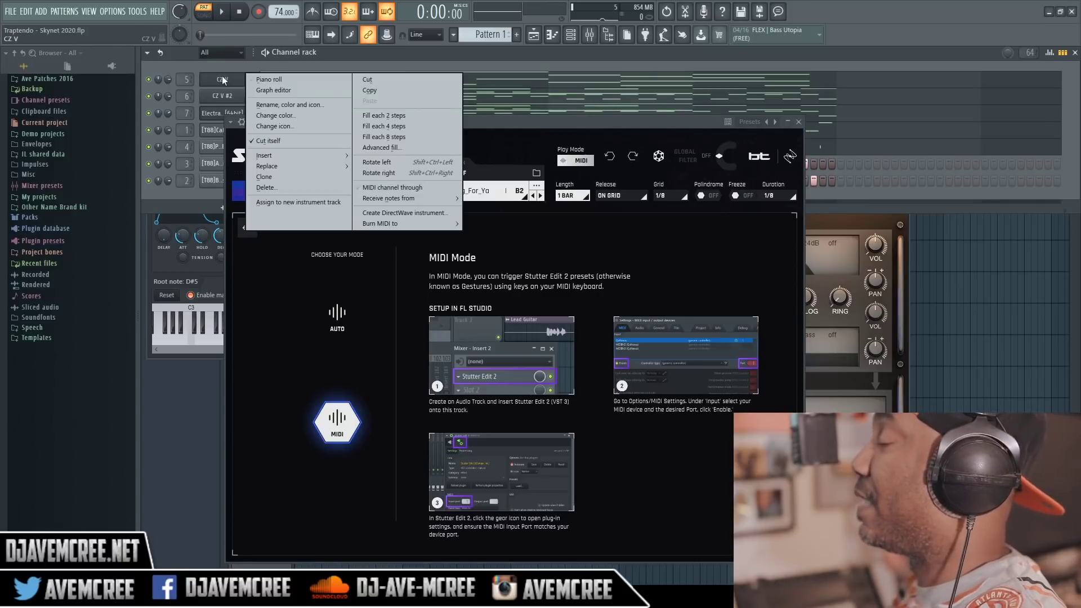
{"action": "mouse_move", "coordinate": [295, 168]}
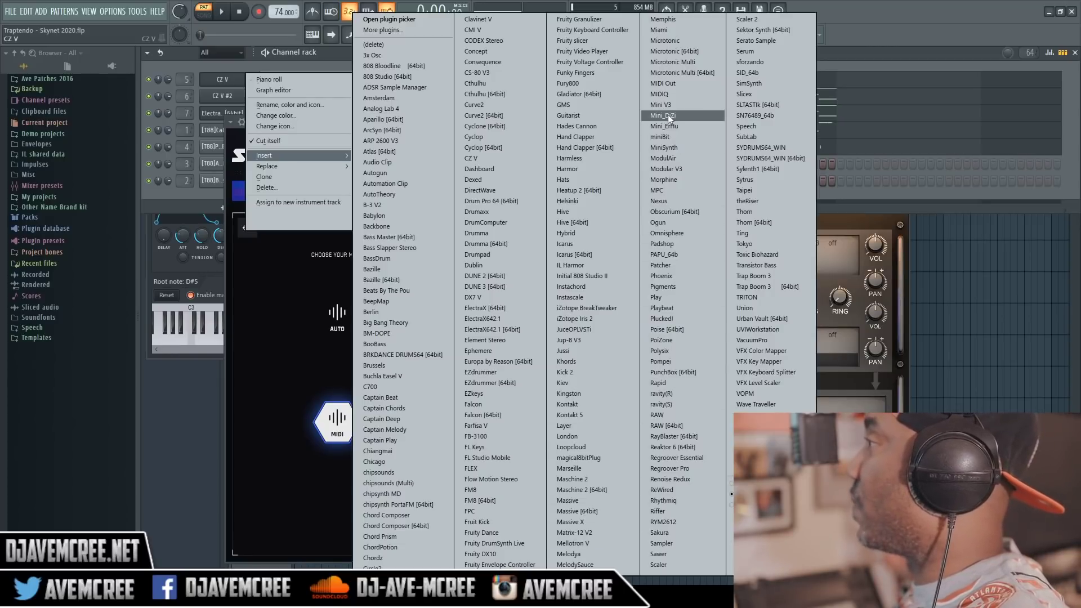
{"action": "left_click", "coordinate": [668, 84]}
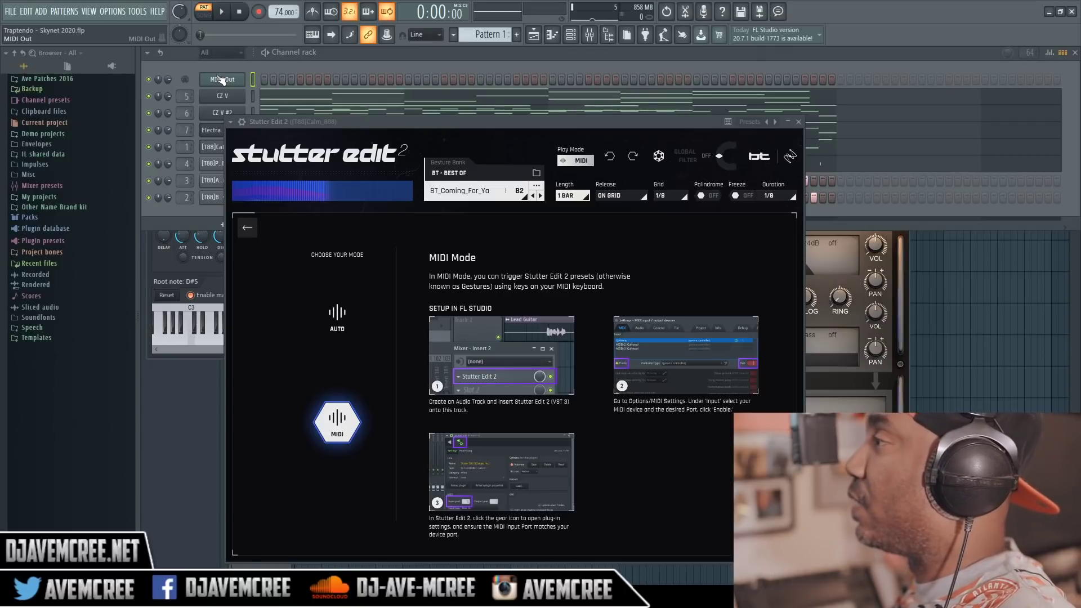
{"action": "left_click_drag", "start_coordinate": [381, 121], "coordinate": [656, 99]}
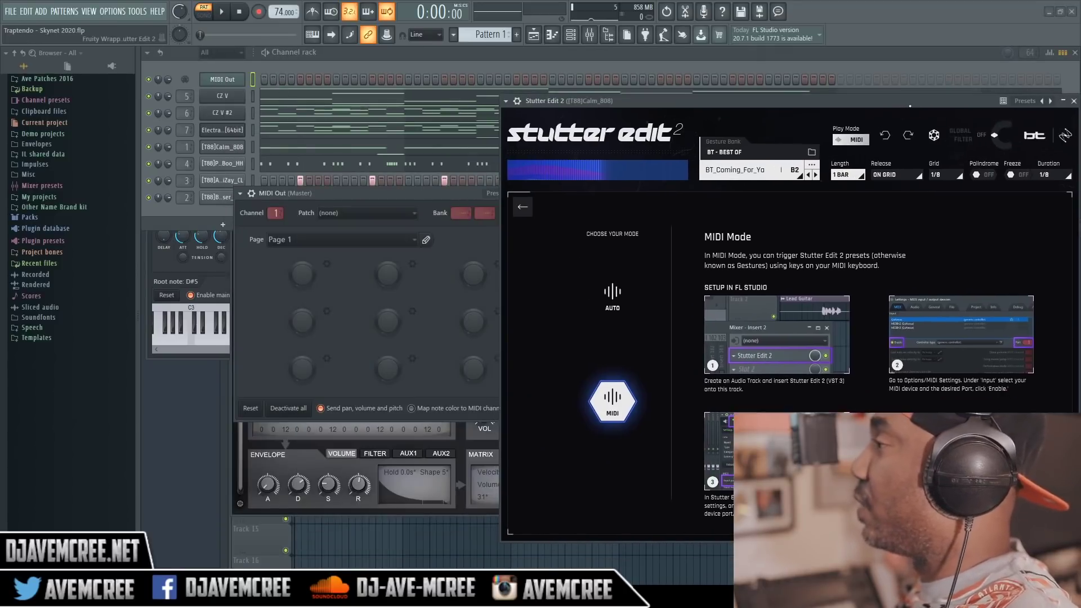
{"action": "left_click_drag", "start_coordinate": [496, 194], "coordinate": [408, 150]}
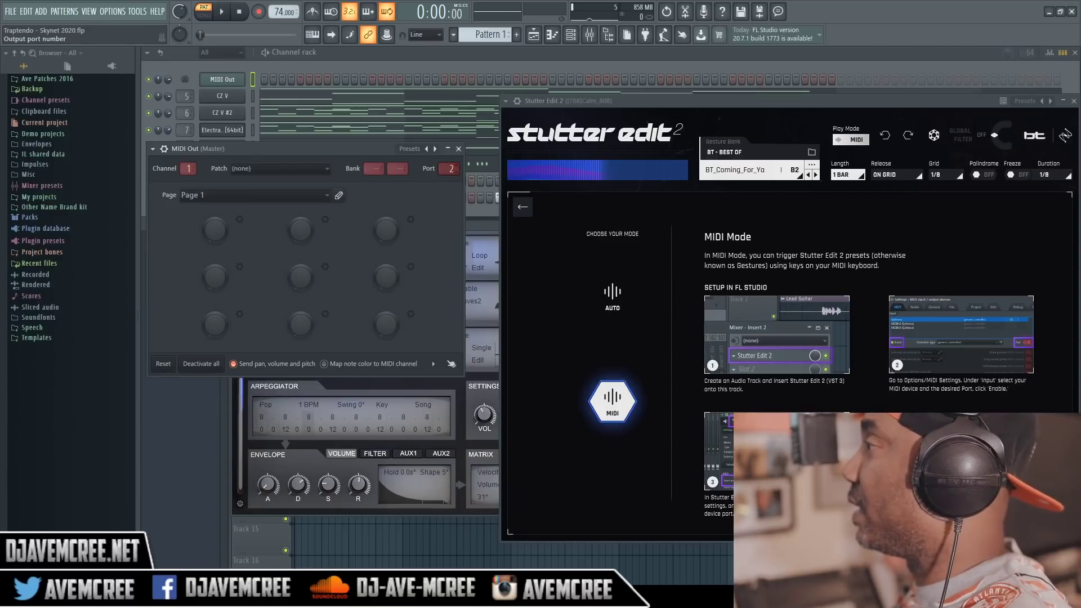
Show the mixer and check the MIDI input port in Stutter Edit 2's VST wrapper settings
{"action": "left_click", "coordinate": [629, 97]}
{"action": "left_click_drag", "start_coordinate": [630, 97], "coordinate": [575, 84]}
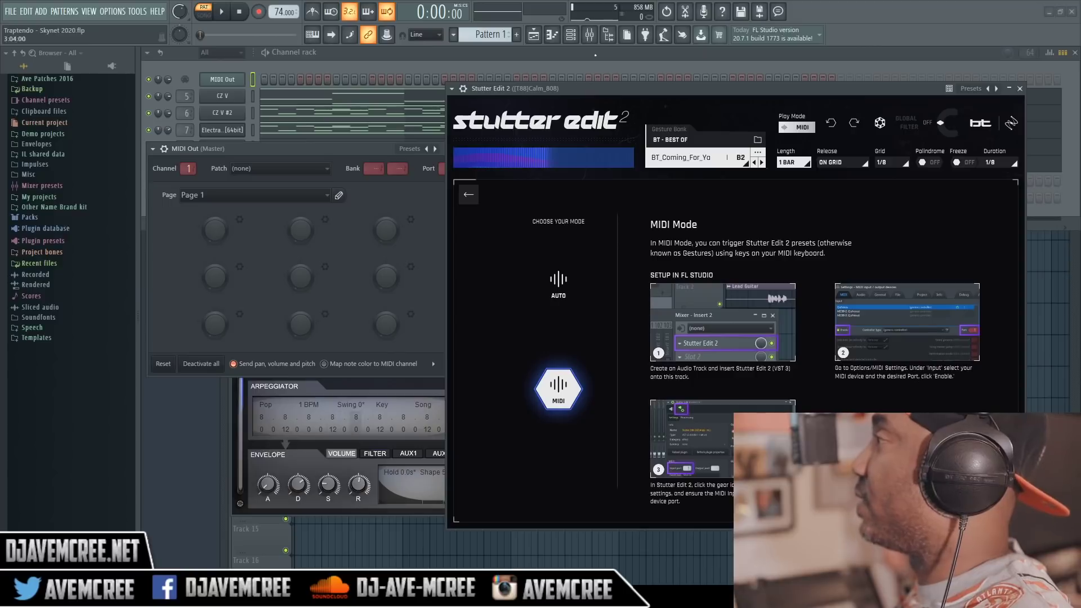
{"action": "left_click", "coordinate": [598, 38]}
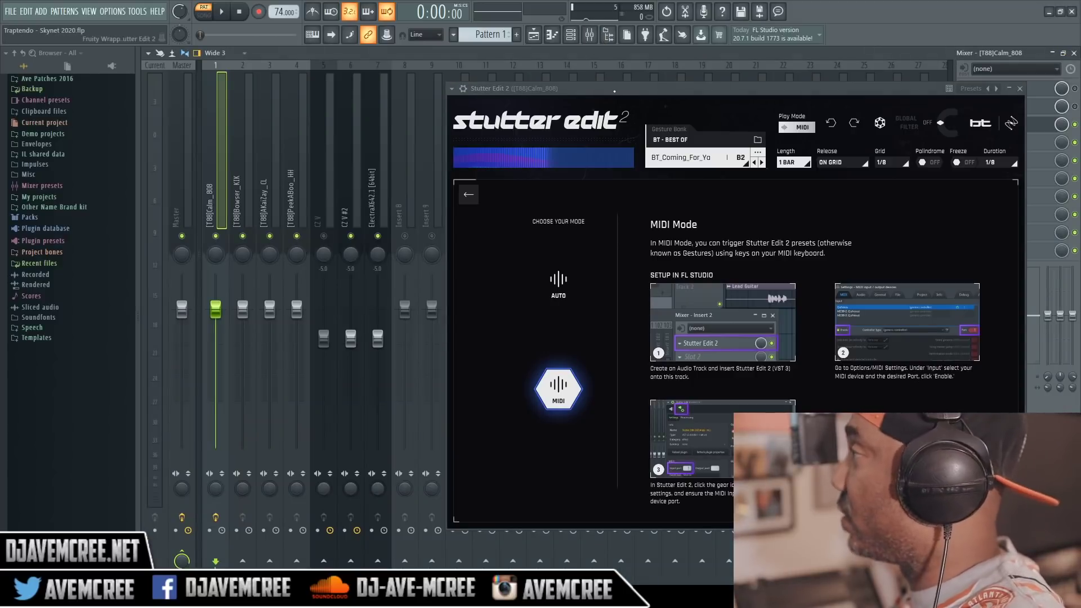
{"action": "left_click_drag", "start_coordinate": [614, 90], "coordinate": [581, 90]}
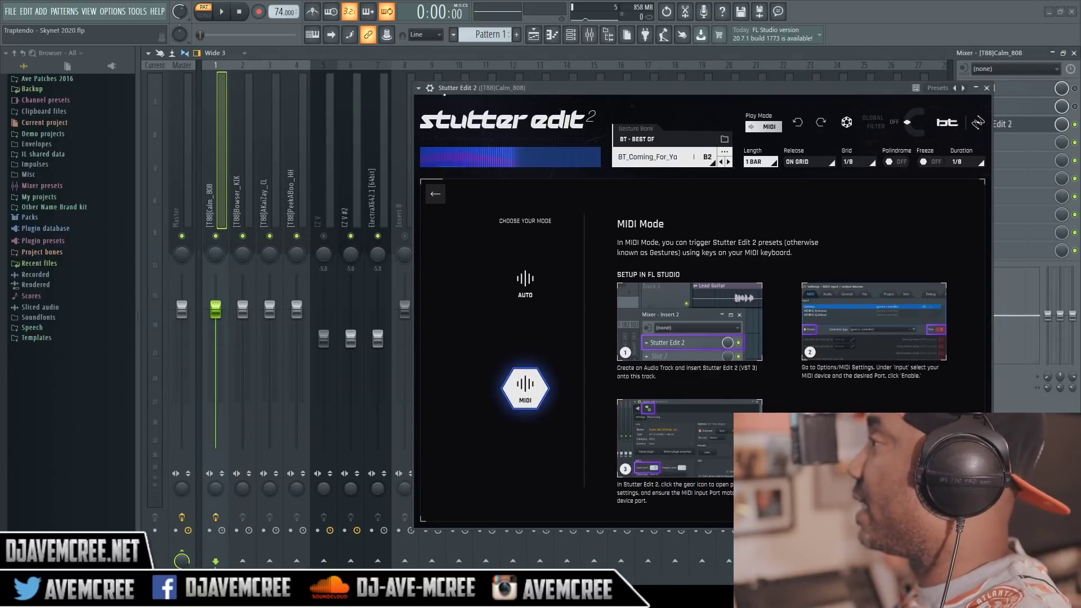
{"action": "left_click", "coordinate": [430, 87]}
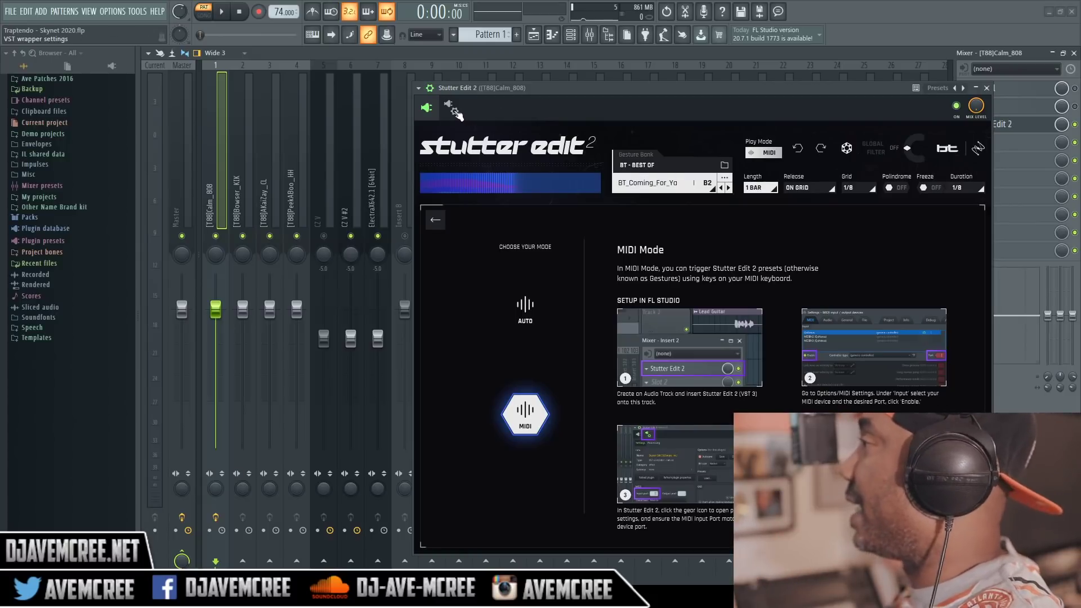
{"action": "left_click", "coordinate": [456, 112]}
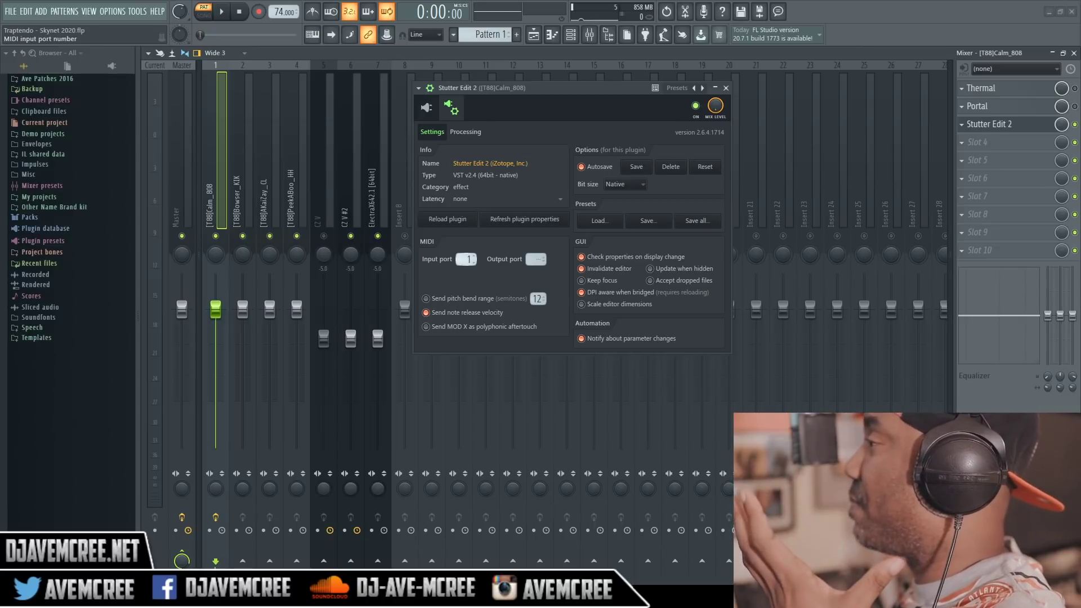
{"action": "left_click_drag", "start_coordinate": [572, 91], "coordinate": [524, 78]}
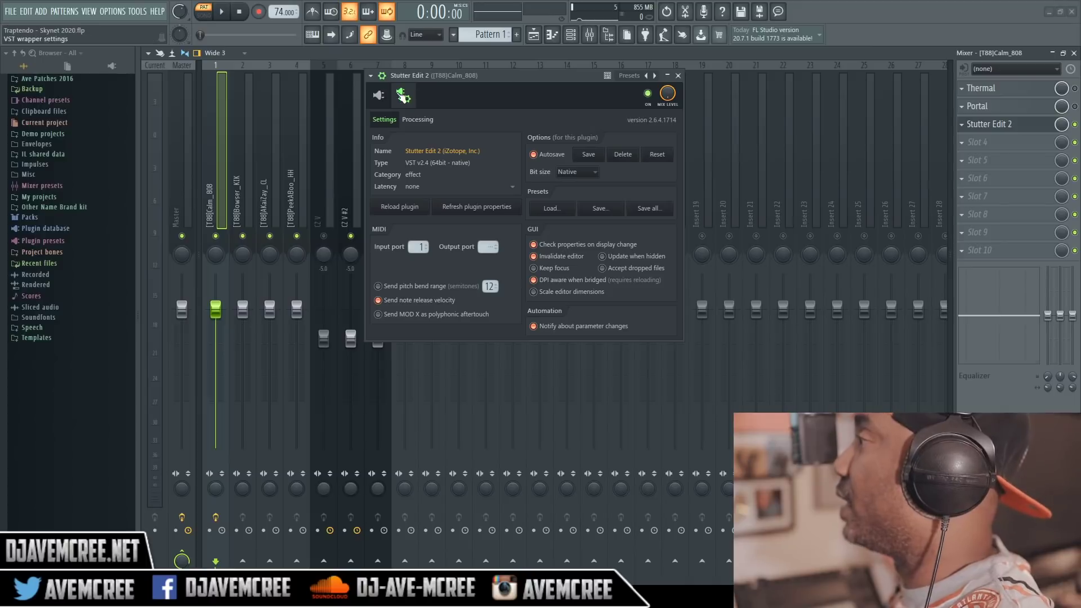
Return Stutter Edit 2 to its main effect editor, closing the MIDI instructions and mixer and hiding the wrapper toolbar
{"action": "left_click", "coordinate": [379, 95]}
{"action": "left_click_drag", "start_coordinate": [478, 75], "coordinate": [257, 54]}
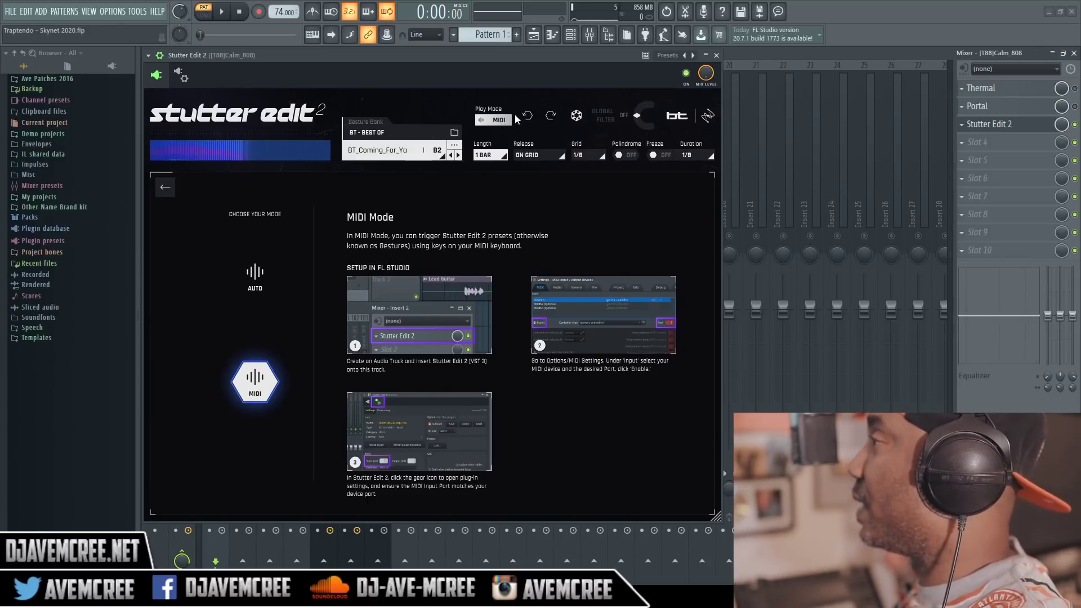
{"action": "left_click", "coordinate": [171, 185]}
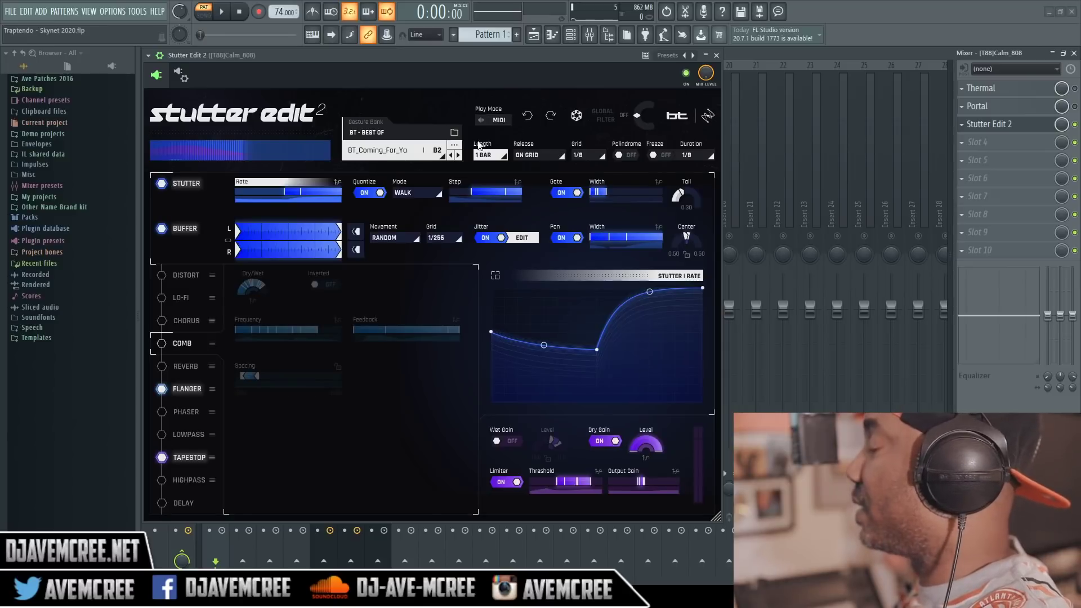
{"action": "left_click", "coordinate": [1073, 53]}
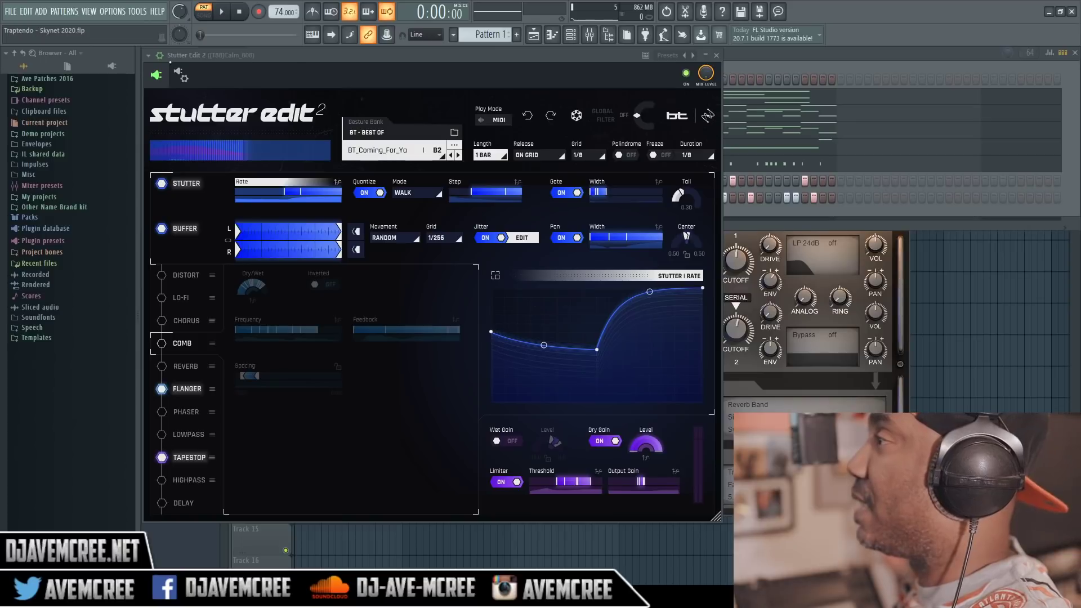
{"action": "left_click", "coordinate": [166, 57]}
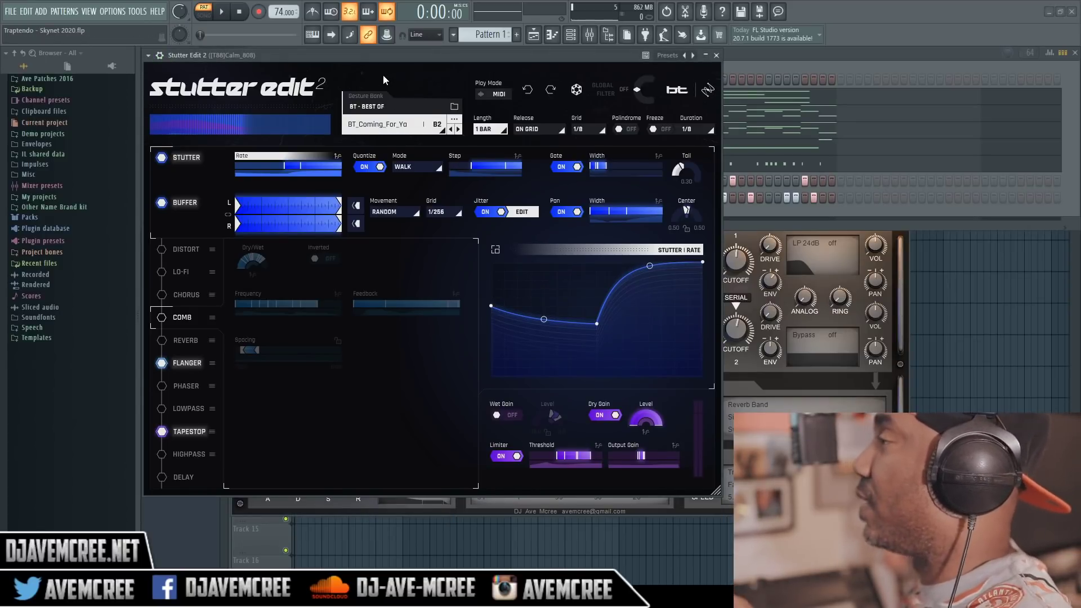
Play the pattern while triggering Stutter Edit 2 gestures over MIDI on the 808 track, and stop playback
{"action": "left_click", "coordinate": [223, 12]}
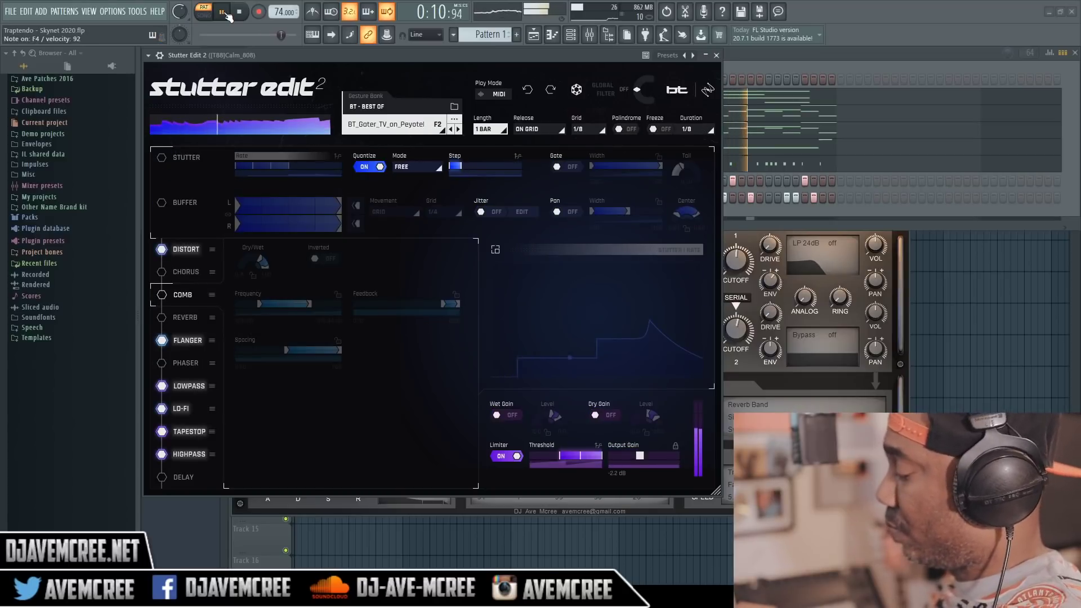
{"action": "left_click", "coordinate": [241, 12]}
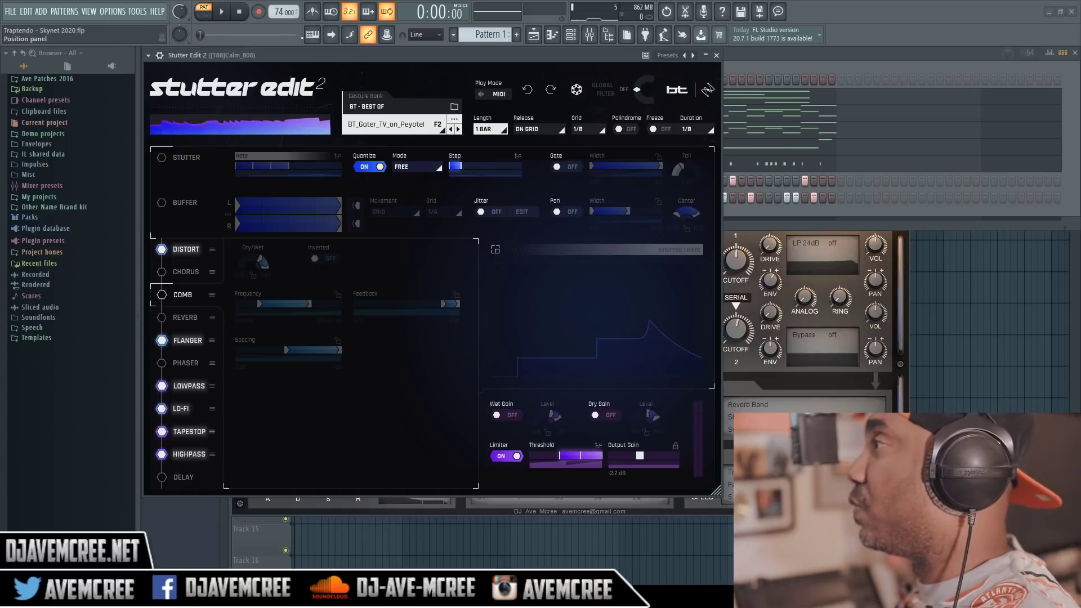
Copy the Stutter Edit 2 effect with its preset from the [TBB]Calm_808 mixer track to the CZ V #2 track
{"action": "mouse_move", "coordinate": [394, 54]}
{"action": "left_mouse_down"}
{"action": "mouse_move", "coordinate": [522, 131]}
{"action": "mouse_move", "coordinate": [479, 66]}
{"action": "mouse_move", "coordinate": [438, 56]}
{"action": "mouse_move", "coordinate": [391, 64]}
{"action": "left_mouse_up"}
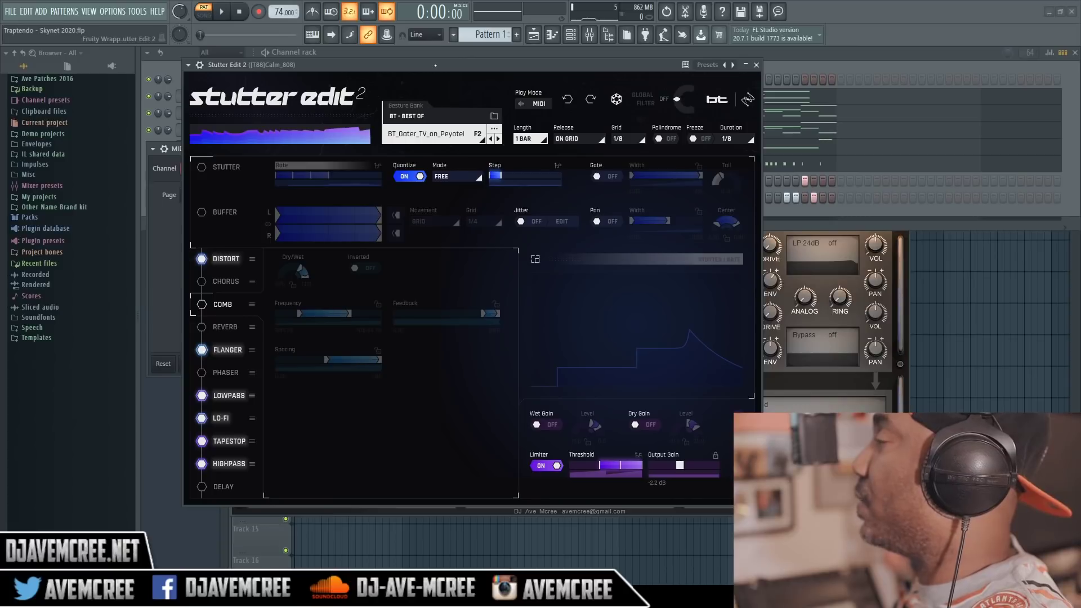
{"action": "left_click", "coordinate": [756, 66]}
{"action": "left_click", "coordinate": [593, 36]}
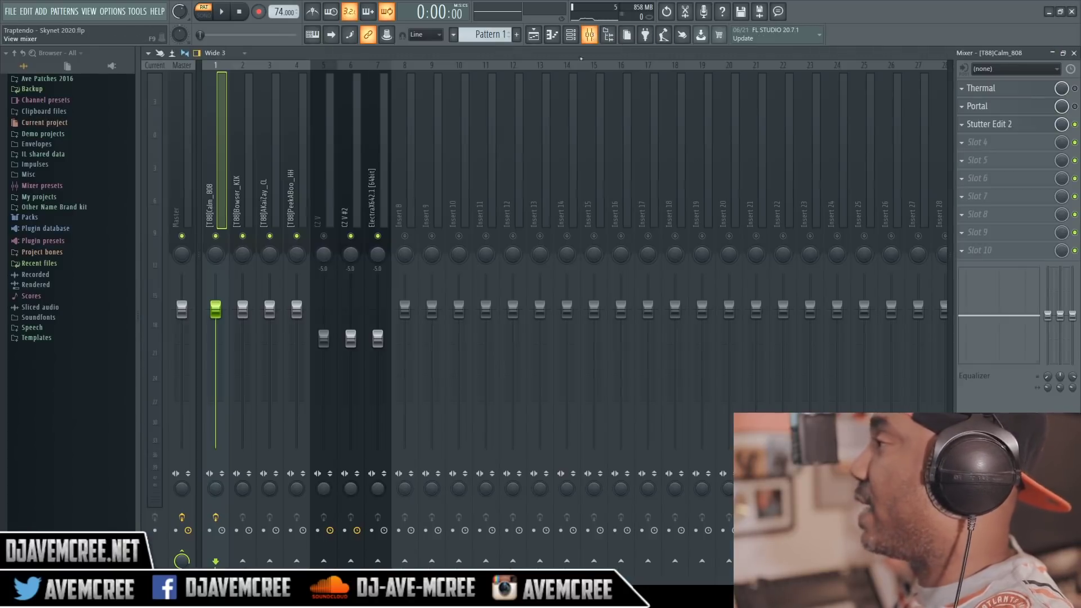
{"action": "left_click", "coordinate": [1008, 130]}
{"action": "left_click", "coordinate": [1013, 130]}
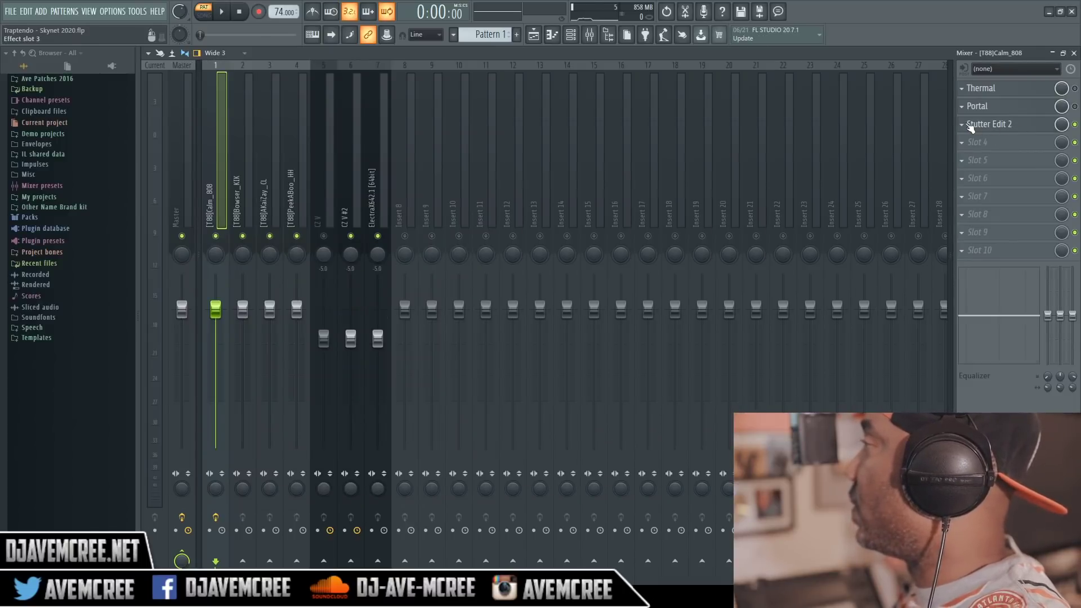
{"action": "left_click", "coordinate": [963, 125]}
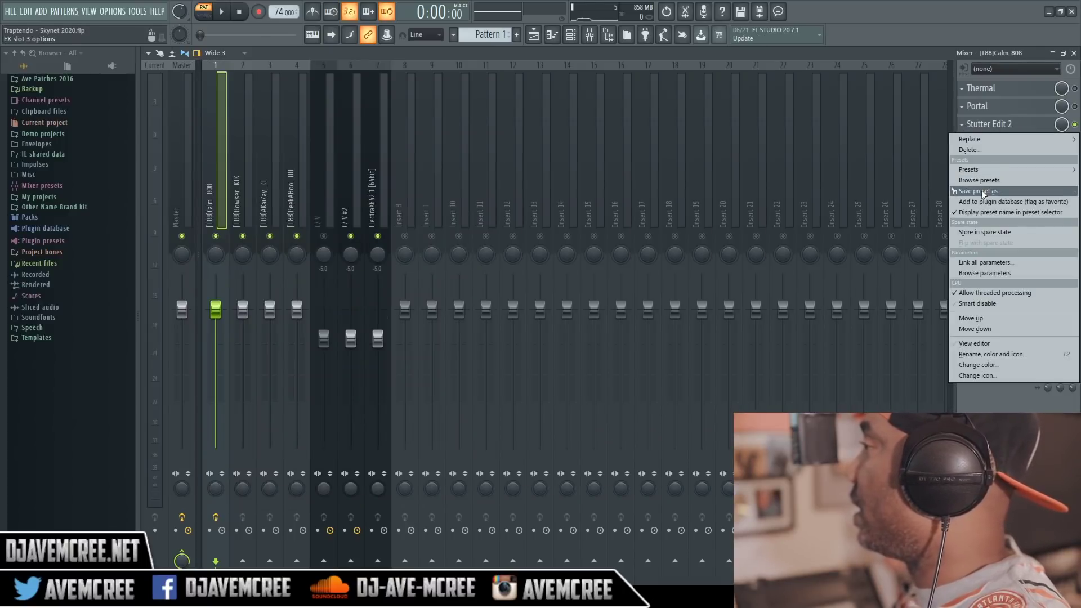
{"action": "left_click_drag", "start_coordinate": [982, 195], "coordinate": [570, 227]}
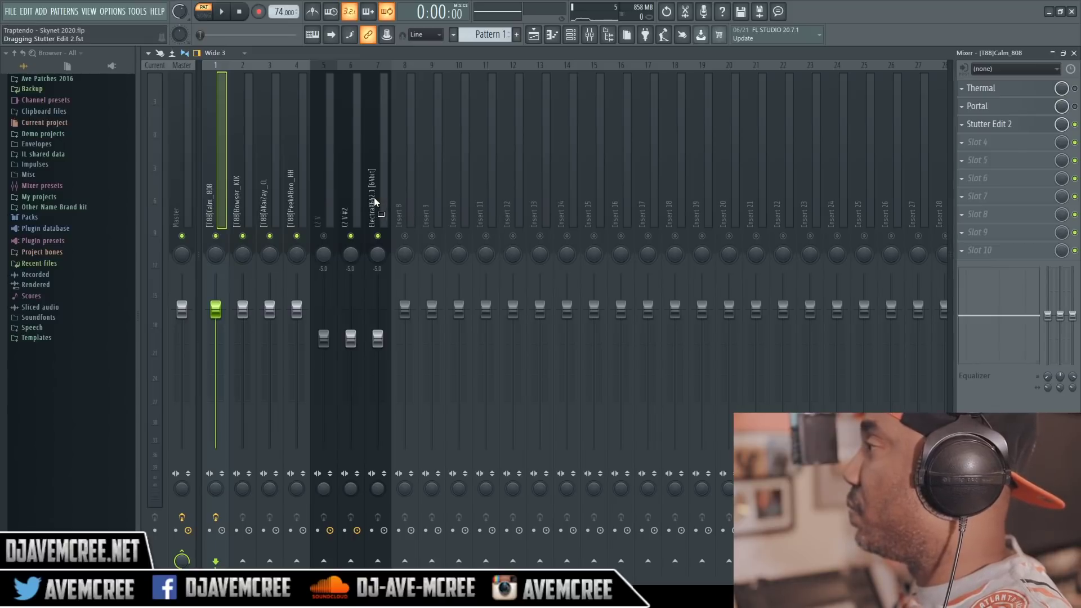
{"action": "left_click_drag", "start_coordinate": [347, 190], "coordinate": [349, 191]}
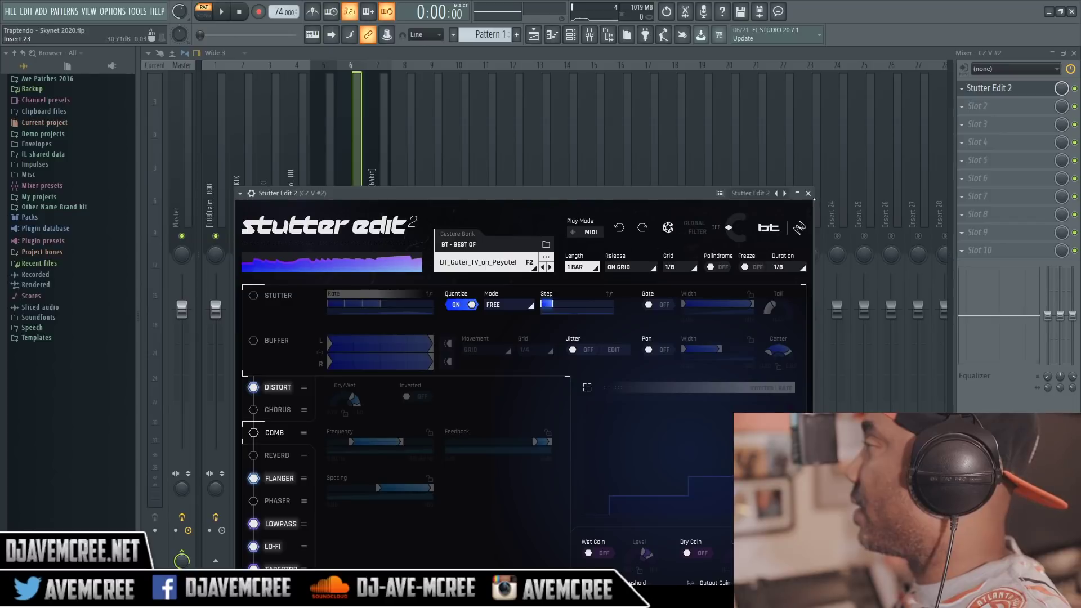
{"action": "left_click", "coordinate": [809, 193]}
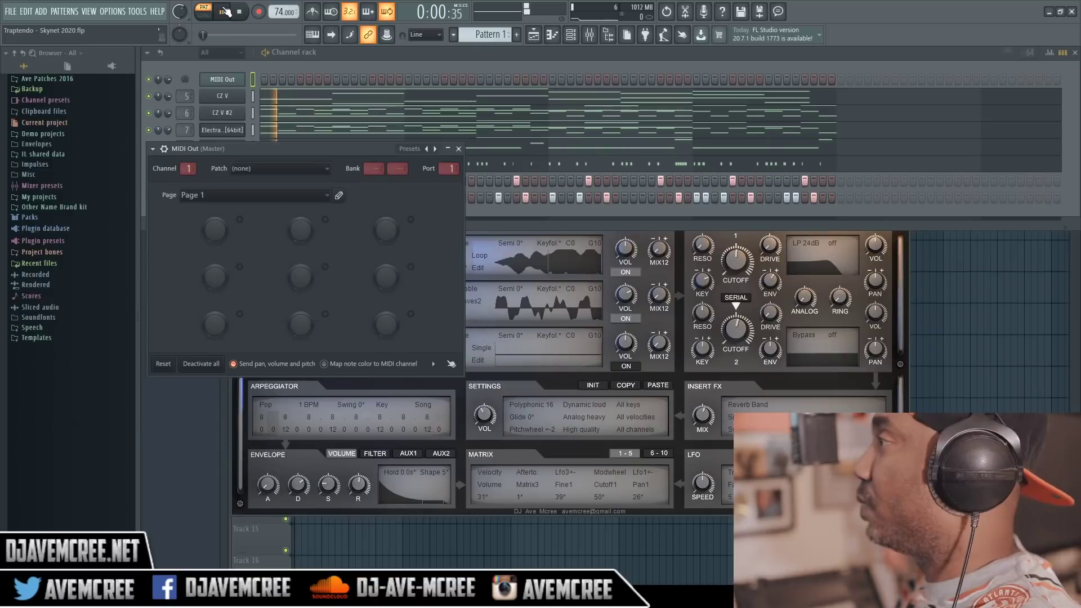
Open Stutter Edit 2 on the CZ V #2 mixer track and audition its gestures over MIDI during playback
{"action": "left_click", "coordinate": [590, 36]}
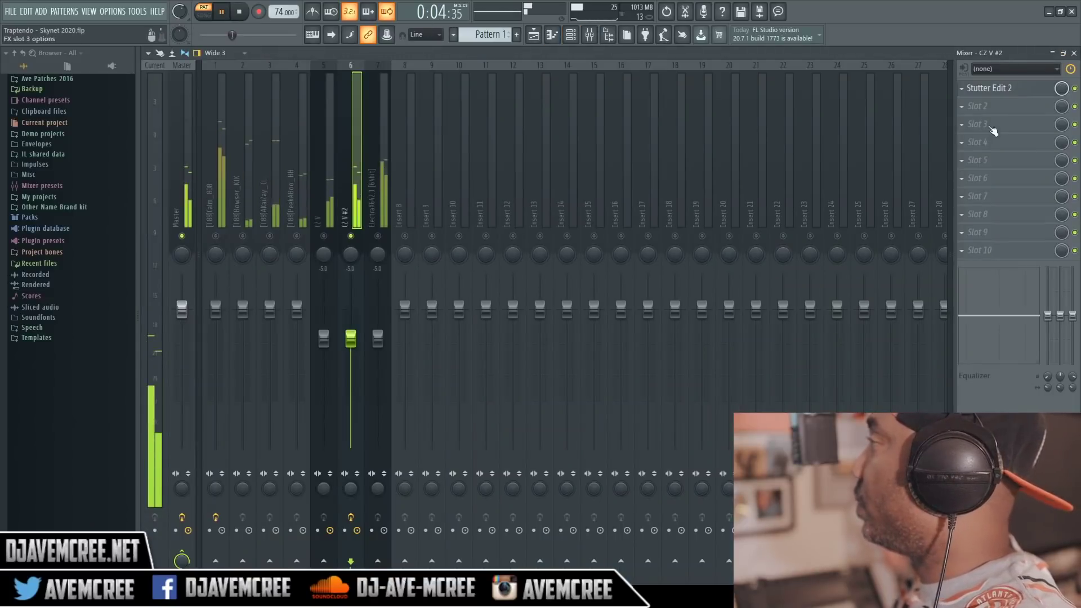
{"action": "left_click", "coordinate": [989, 88]}
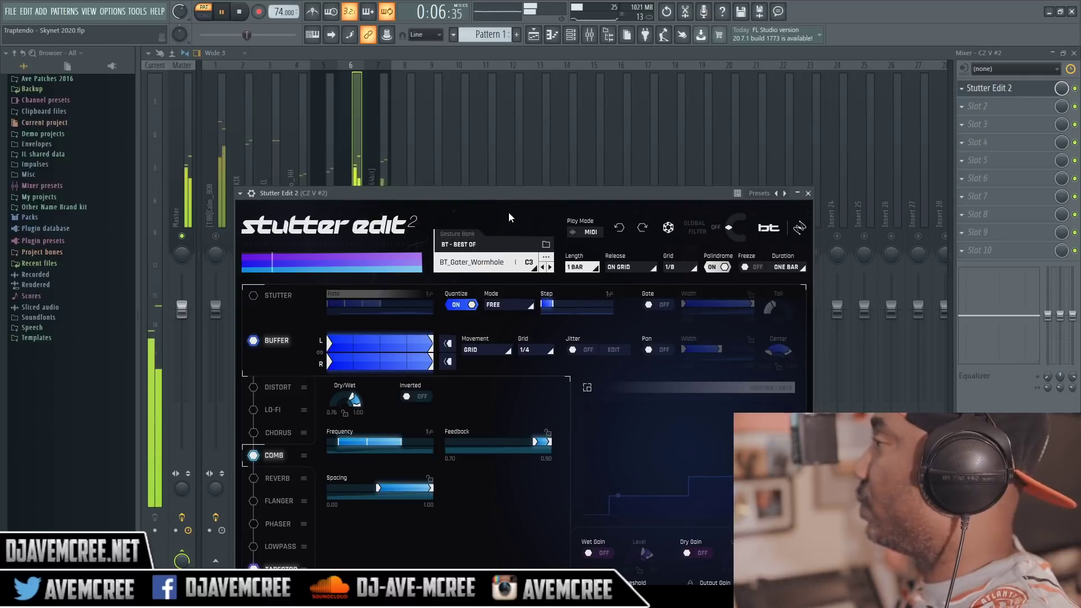
{"action": "left_click_drag", "start_coordinate": [511, 199], "coordinate": [531, 121]}
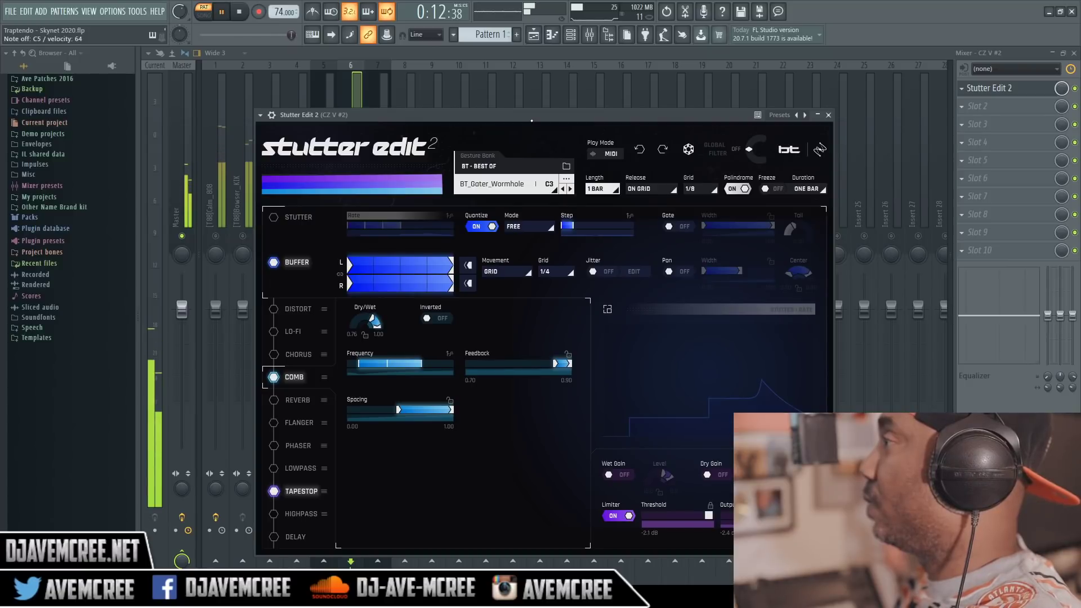
{"action": "left_click", "coordinate": [240, 13]}
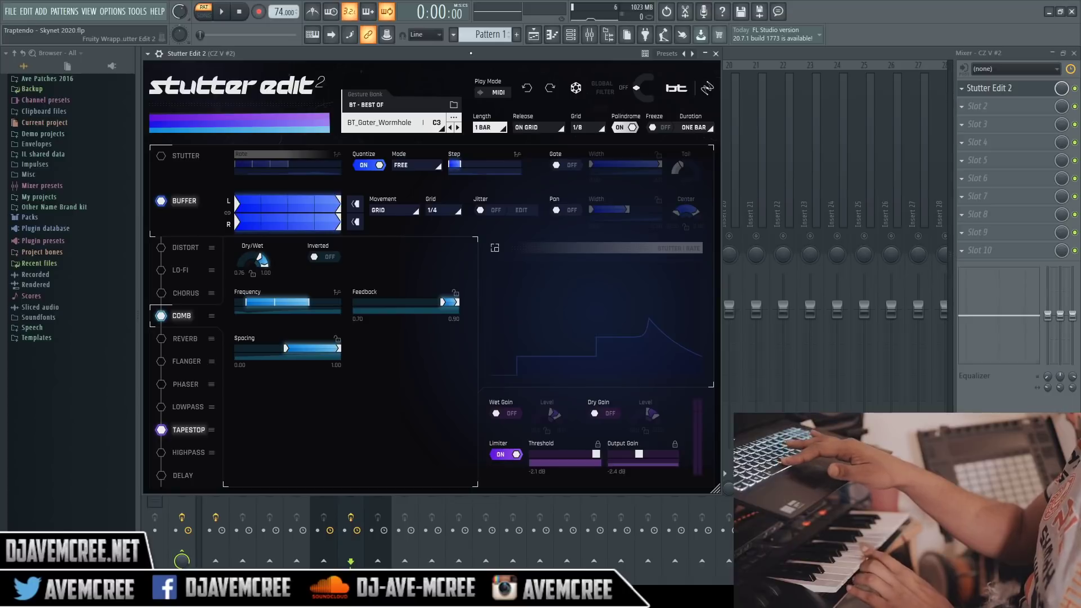
{"action": "key", "text": "space"}
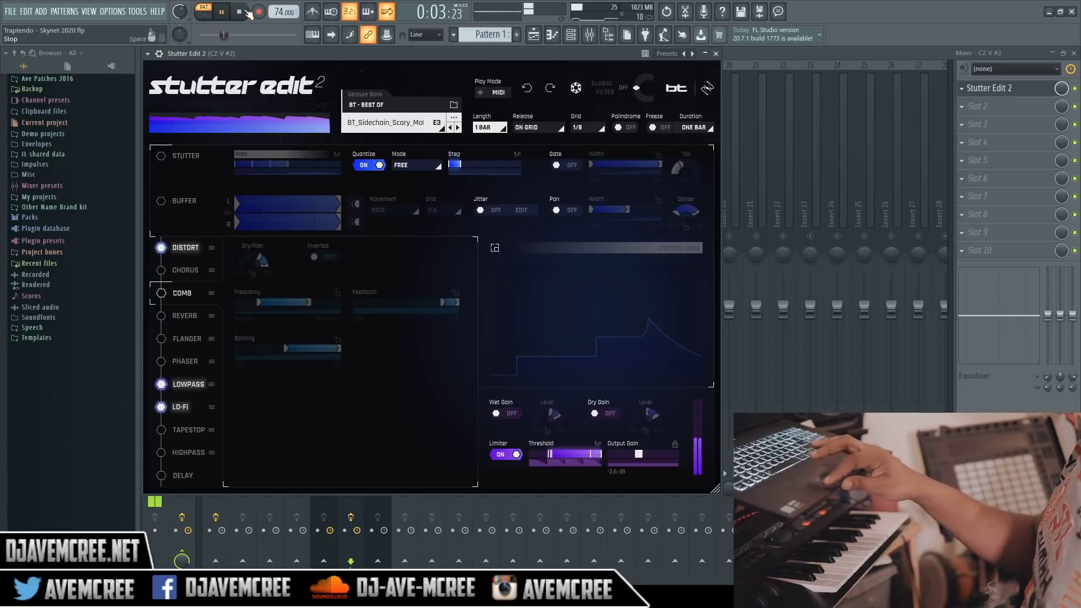
Stop playback and examine the gestures and their assigned notes in the BT - BEST OF gesture bank
{"action": "key", "text": "space"}
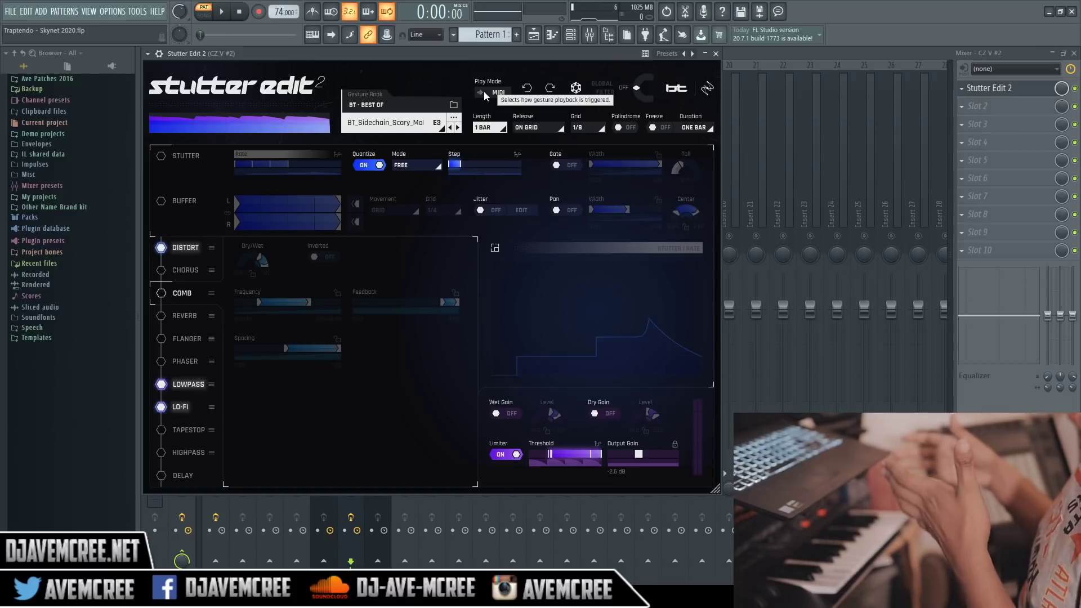
{"action": "left_click", "coordinate": [395, 128]}
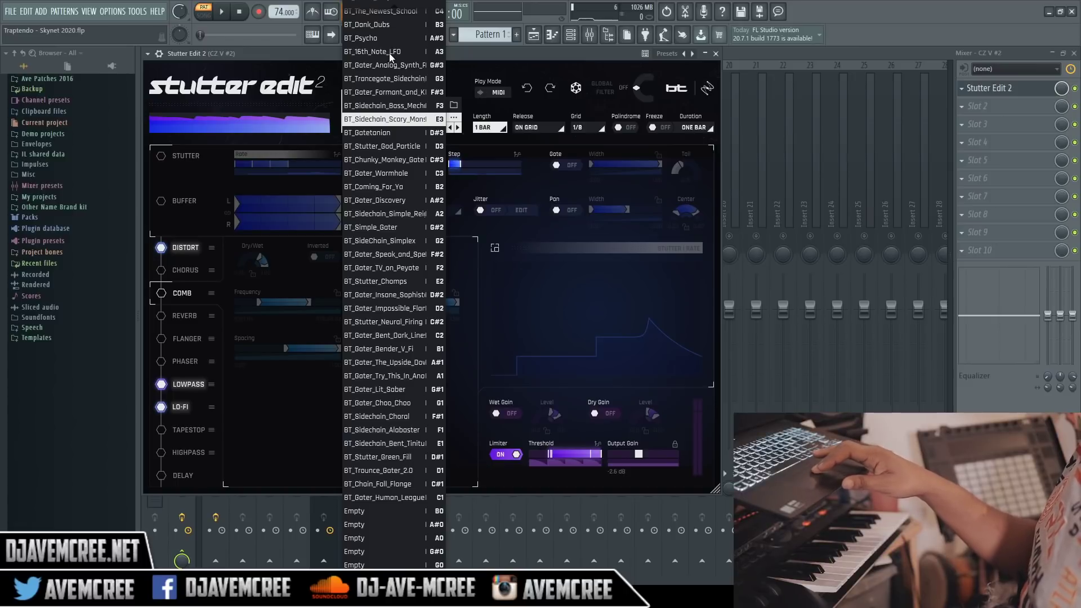
{"action": "scroll", "coordinate": [396, 119], "scroll_direction": "up", "scroll_amount": 15}
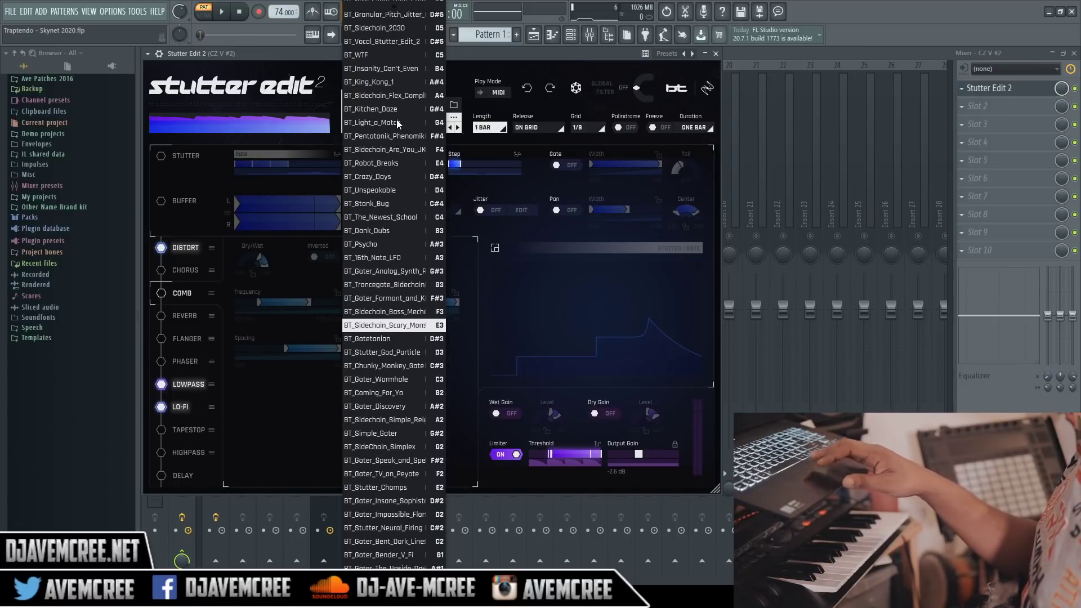
{"action": "scroll", "coordinate": [396, 120], "scroll_direction": "down", "scroll_amount": 7}
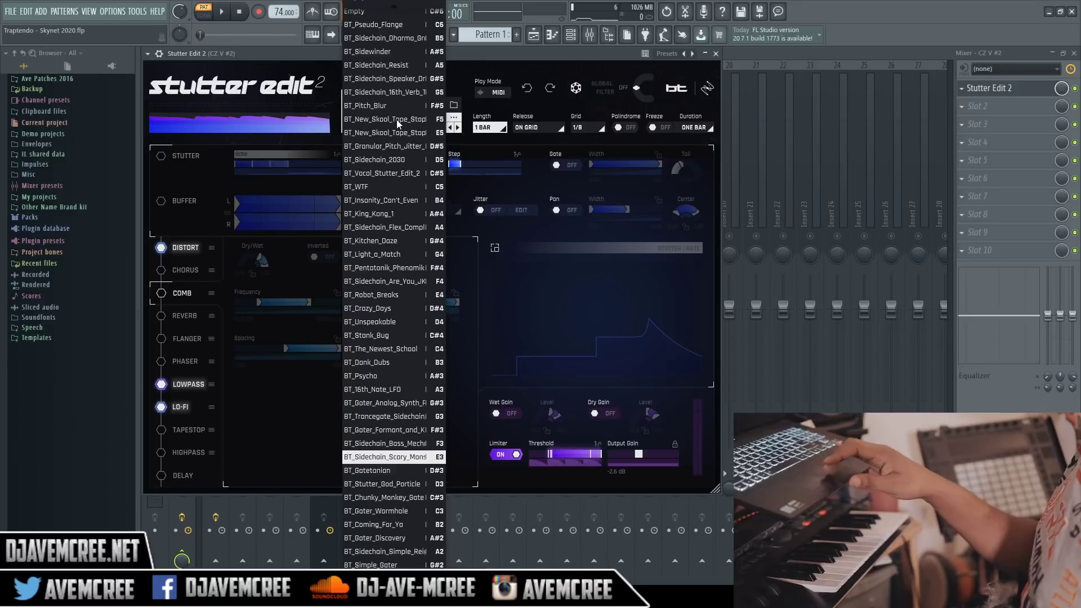
{"action": "scroll", "coordinate": [396, 121], "scroll_direction": "down", "scroll_amount": 4}
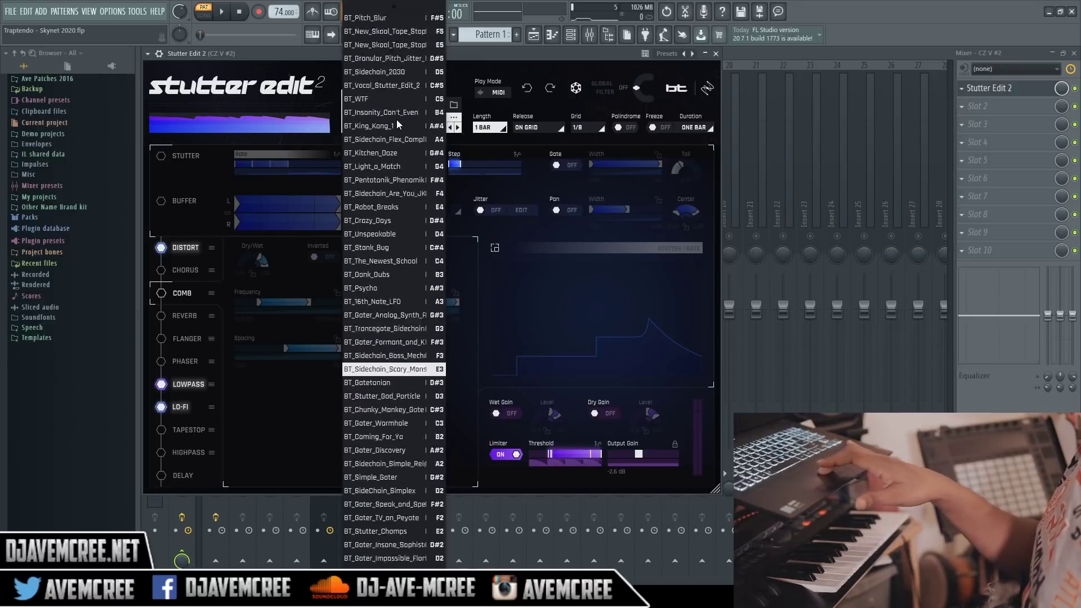
{"action": "scroll", "coordinate": [396, 121], "scroll_direction": "down", "scroll_amount": 8}
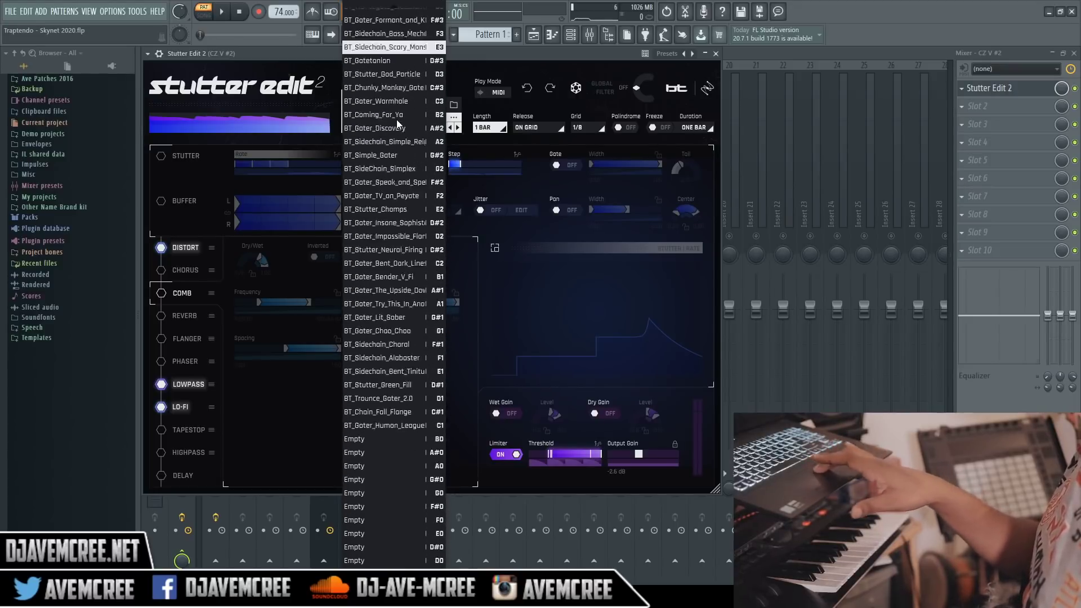
{"action": "scroll", "coordinate": [397, 123], "scroll_direction": "up", "scroll_amount": 3}
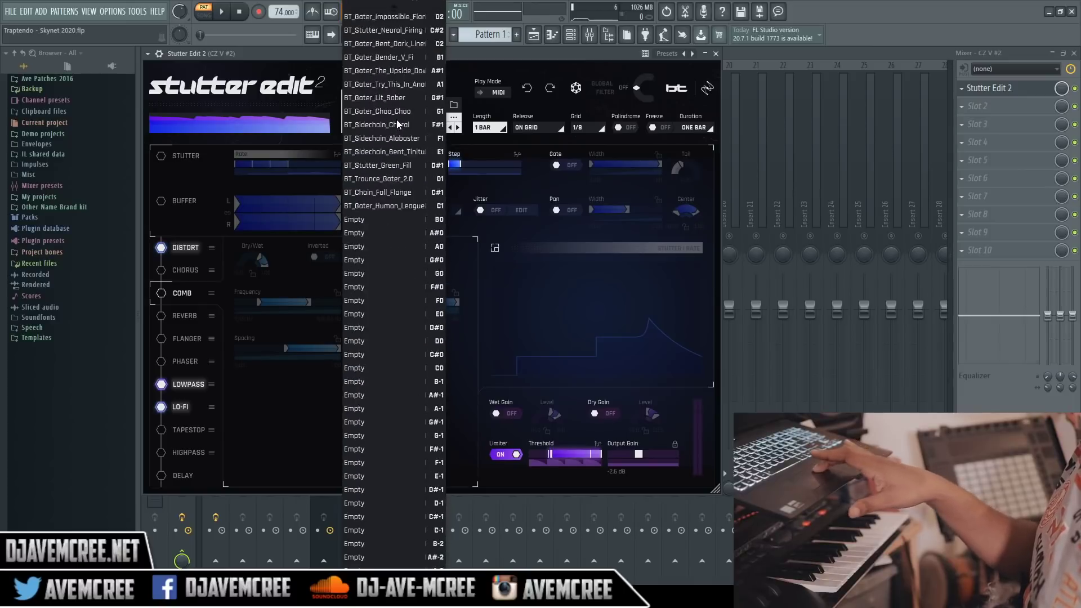
{"action": "scroll", "coordinate": [397, 123], "scroll_direction": "up", "scroll_amount": 6}
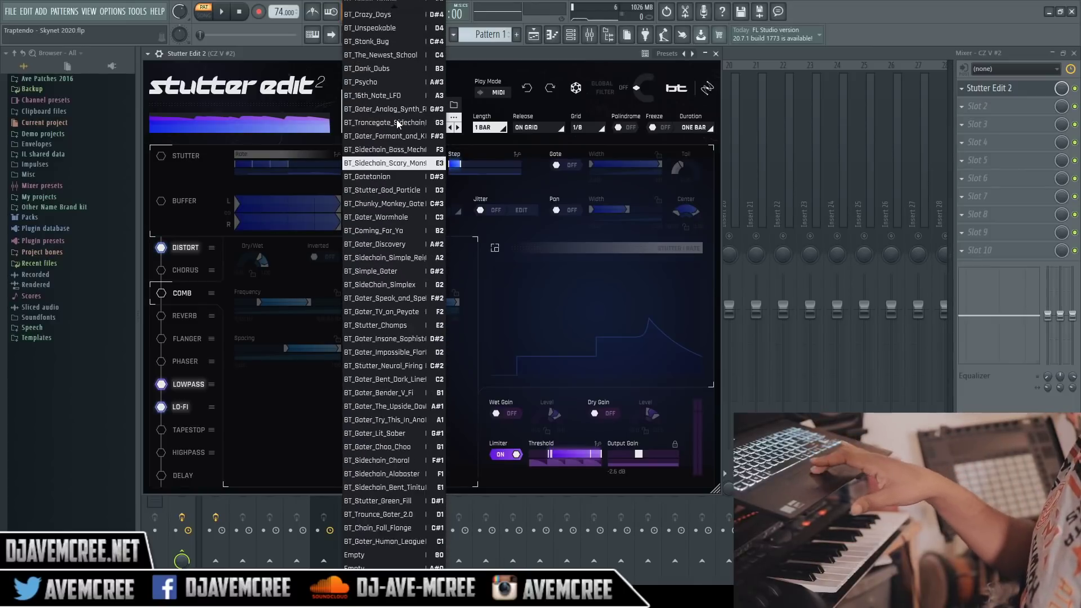
{"action": "scroll", "coordinate": [396, 119], "scroll_direction": "up", "scroll_amount": 4}
{"action": "scroll", "coordinate": [396, 119], "scroll_direction": "up", "scroll_amount": 2}
{"action": "scroll", "coordinate": [396, 119], "scroll_direction": "down", "scroll_amount": 13}
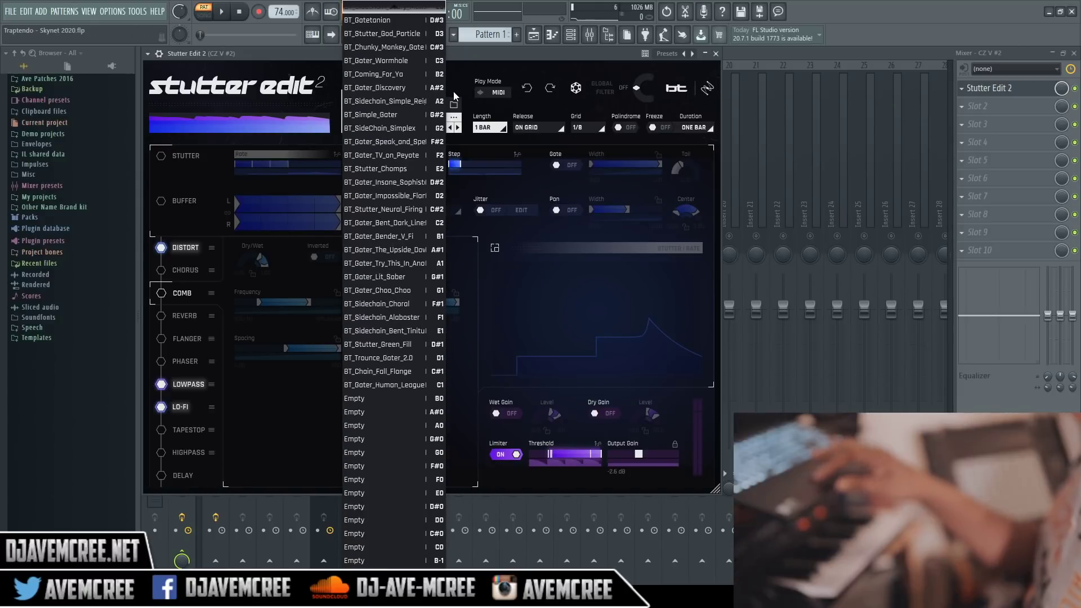
{"action": "left_click", "coordinate": [451, 89]}
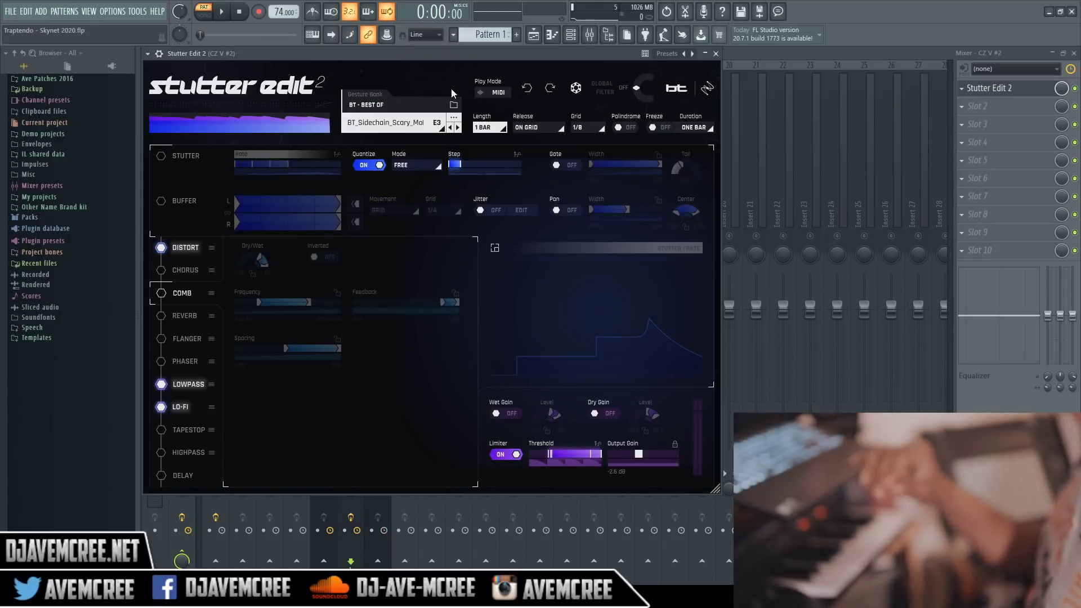
Switch Stutter Edit 2's play mode from MIDI to Auto and return to the effect editor
{"action": "left_click", "coordinate": [505, 93]}
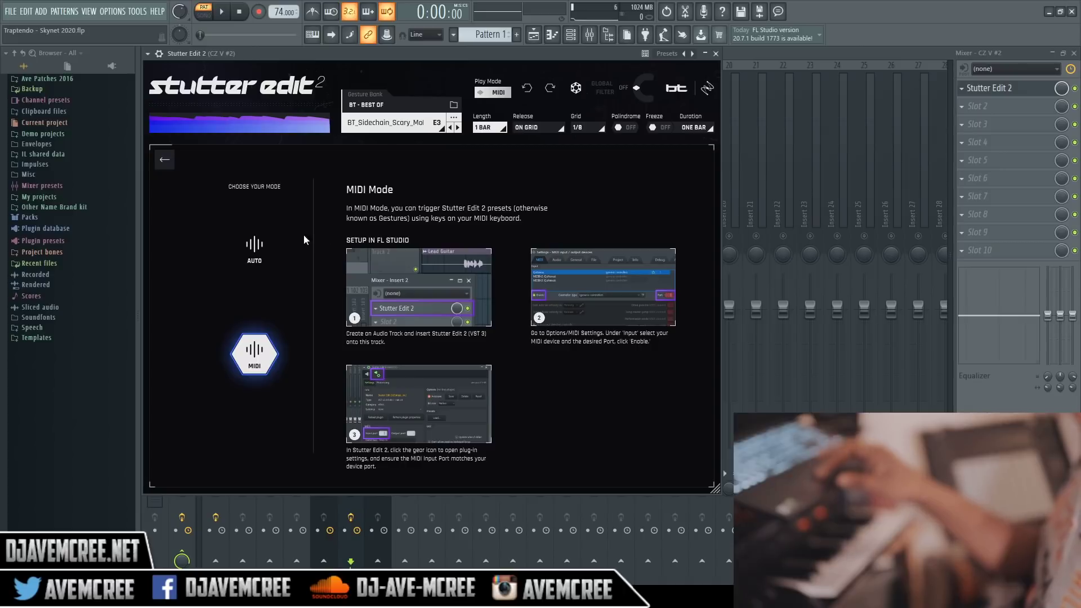
{"action": "left_click", "coordinate": [263, 245]}
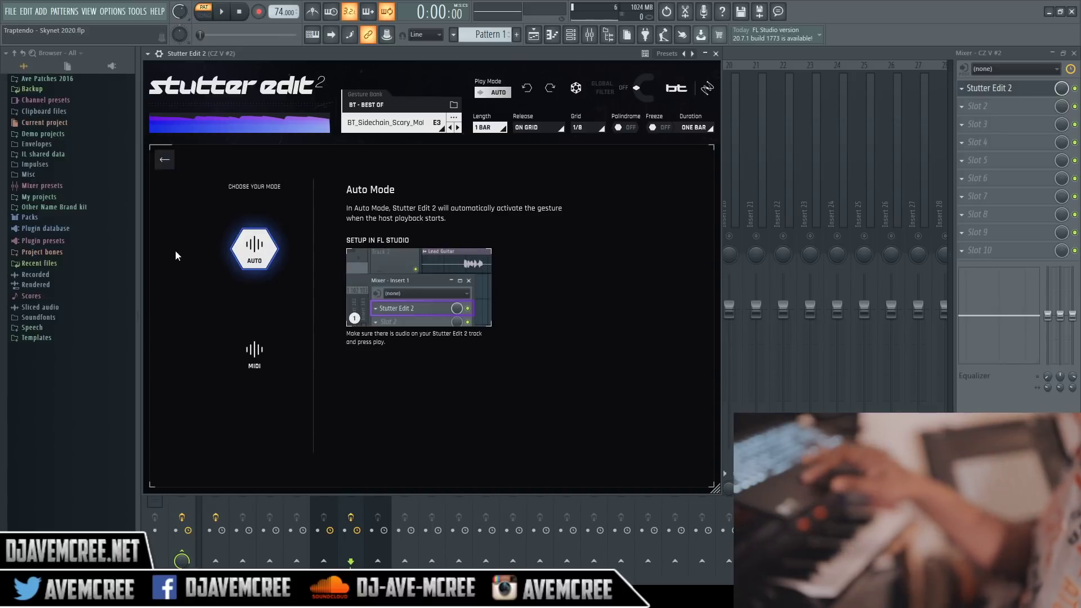
{"action": "left_click", "coordinate": [164, 160]}
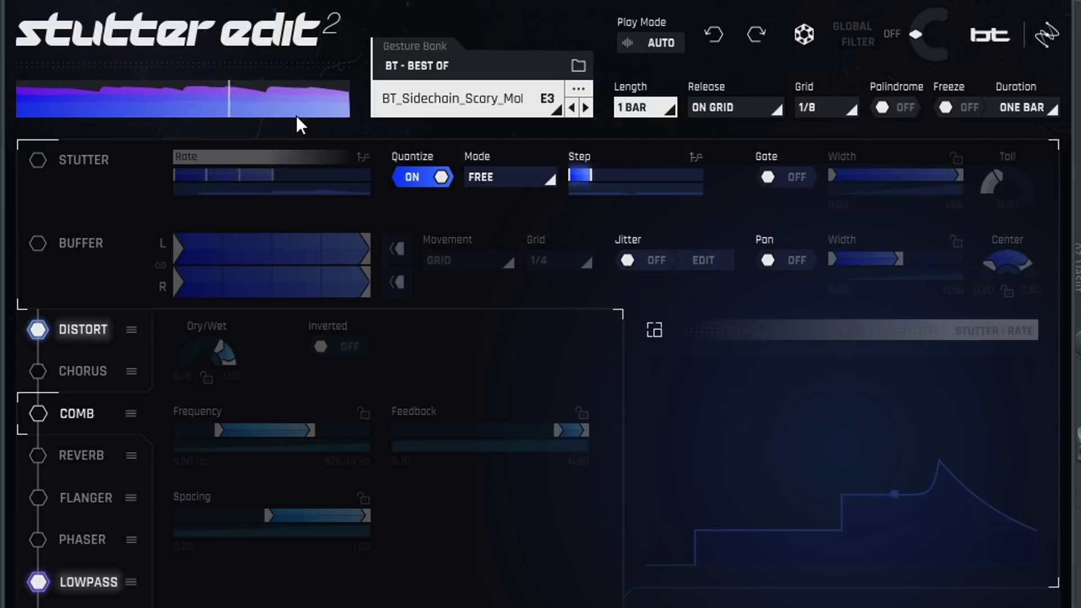
Step forward through the gesture bank during playback to the BT_Trancegate_Sidechain gesture on G3
{"action": "left_click", "coordinate": [586, 108]}
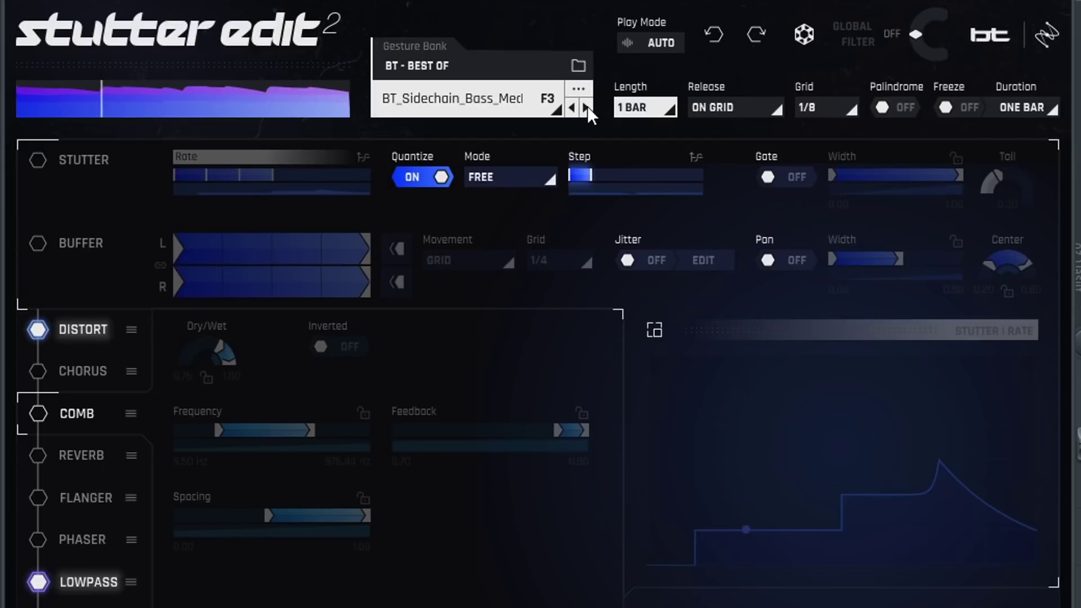
{"action": "left_click", "coordinate": [586, 108]}
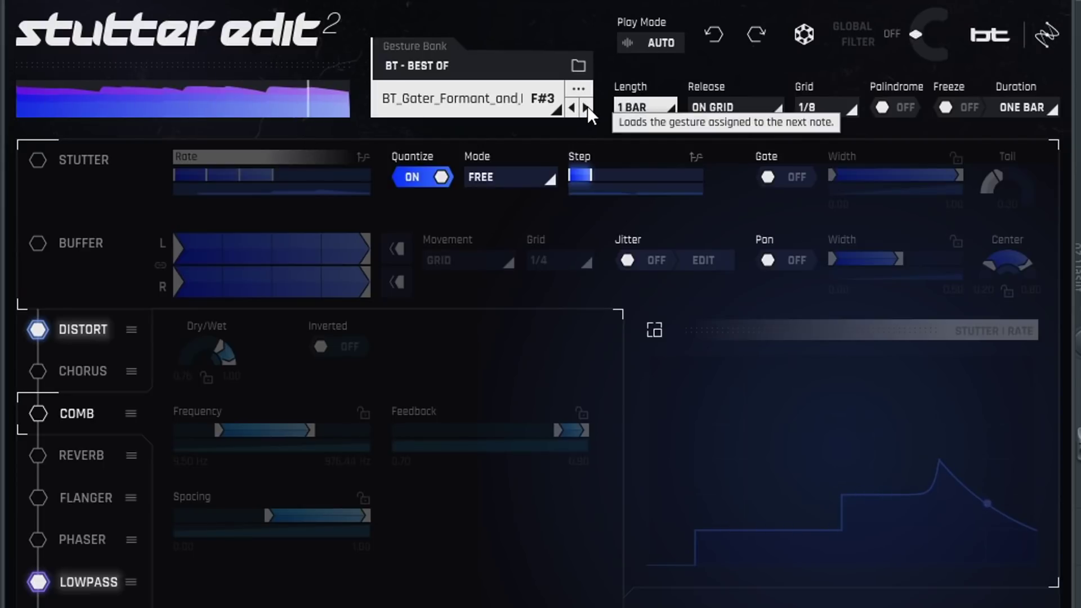
{"action": "left_click", "coordinate": [586, 108]}
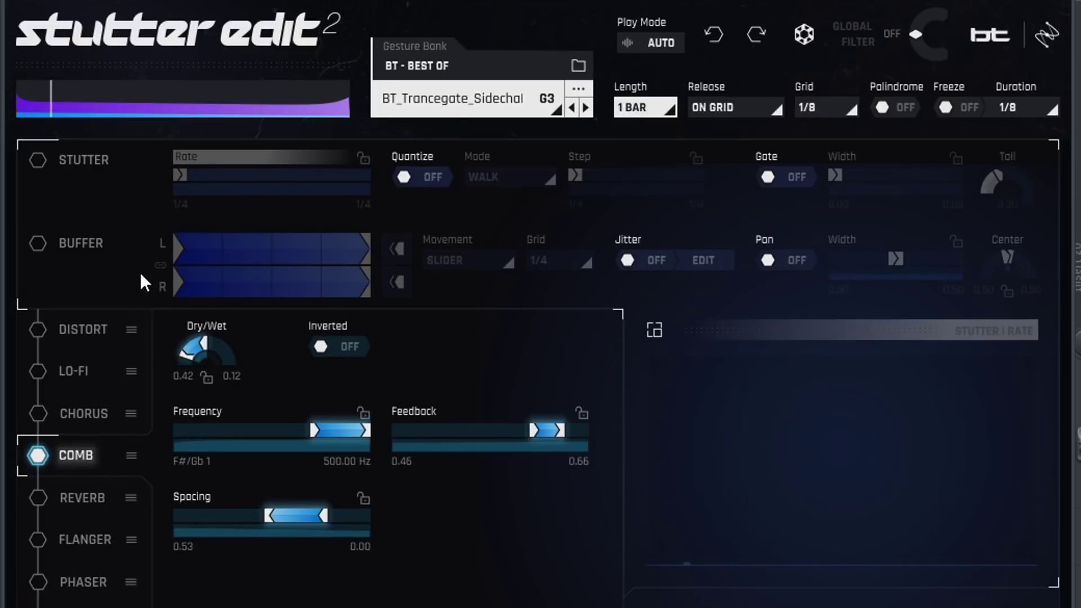
Turn on Stutter and shape its rate curve with a raised end, a high point near the middle and a dip about three quarters along
{"action": "left_click", "coordinate": [40, 159]}
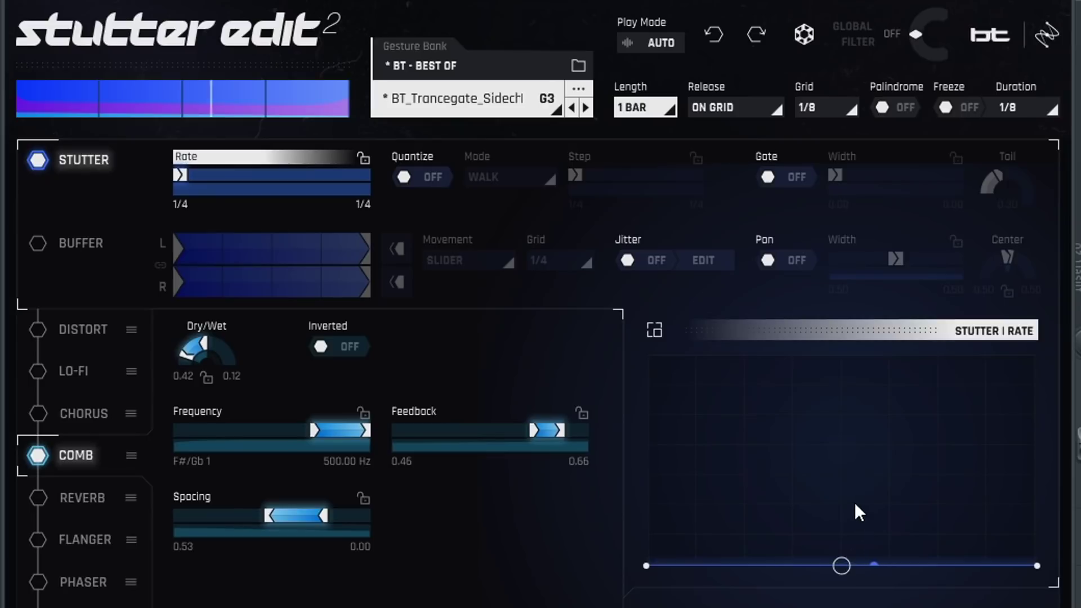
{"action": "left_click_drag", "start_coordinate": [1035, 562], "coordinate": [1008, 366]}
{"action": "left_click_drag", "start_coordinate": [840, 368], "coordinate": [816, 416]}
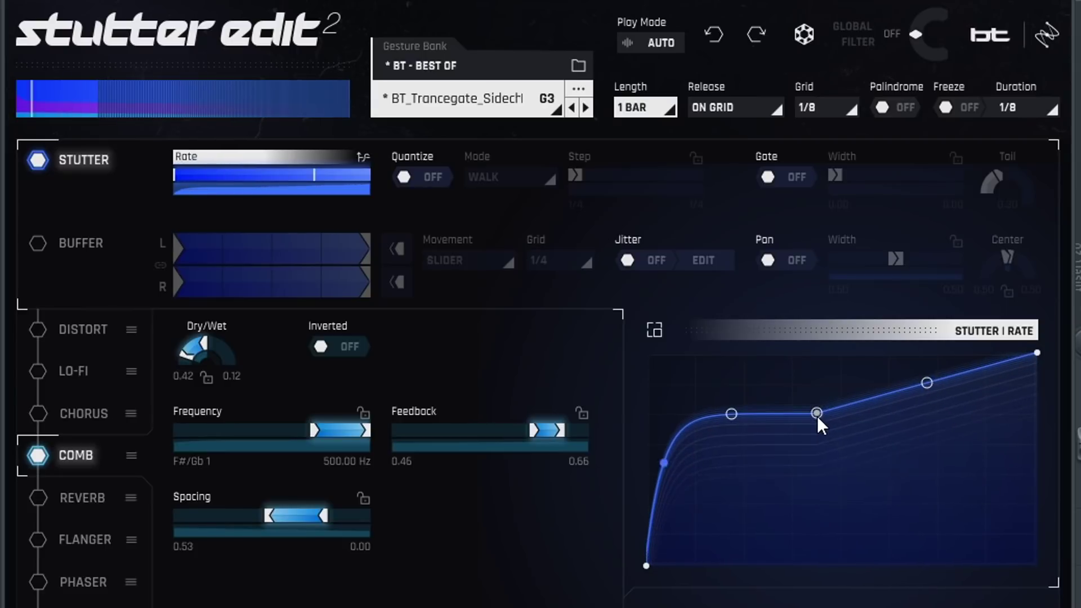
{"action": "double_click", "coordinate": [946, 499]}
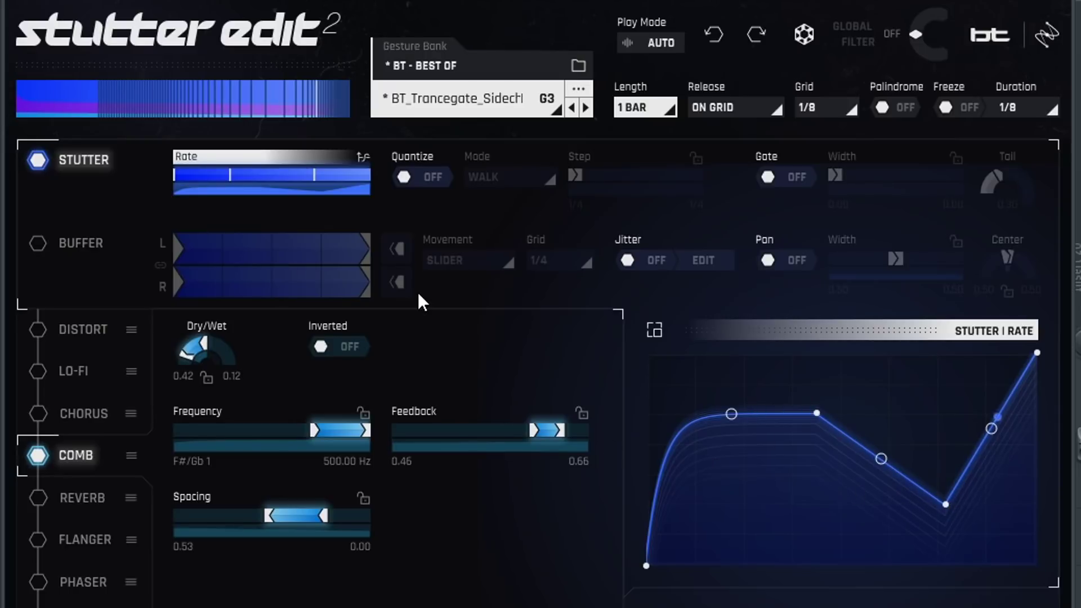
Quantize the stutter in Closest mode with steps from 1/4 to 1/8, and turn on its gate with width 0.00 to 0.84
{"action": "left_click", "coordinate": [405, 175]}
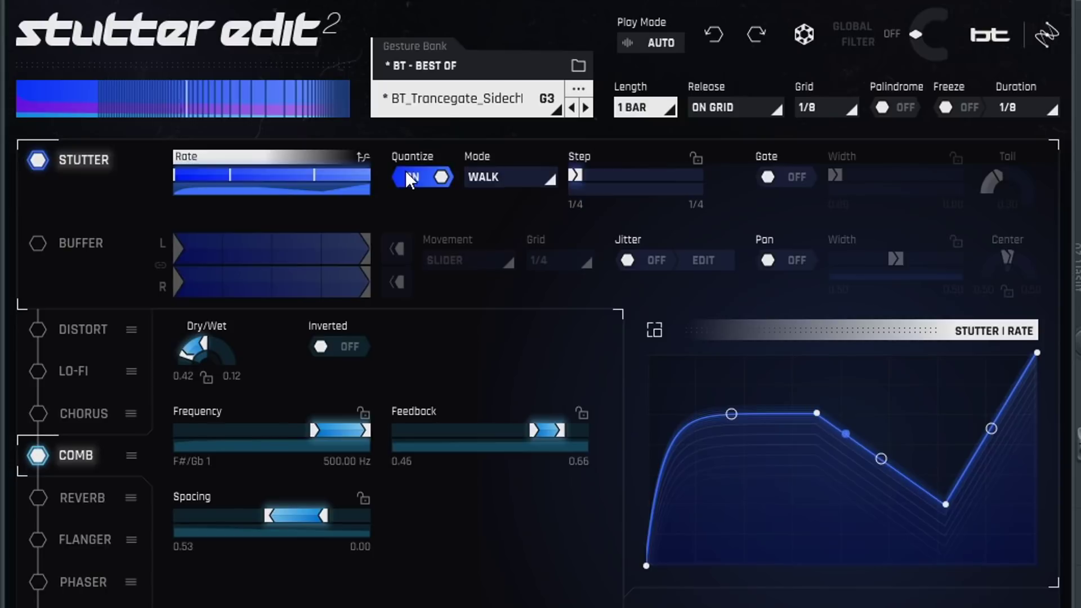
{"action": "left_click", "coordinate": [549, 180]}
{"action": "left_click", "coordinate": [506, 215]}
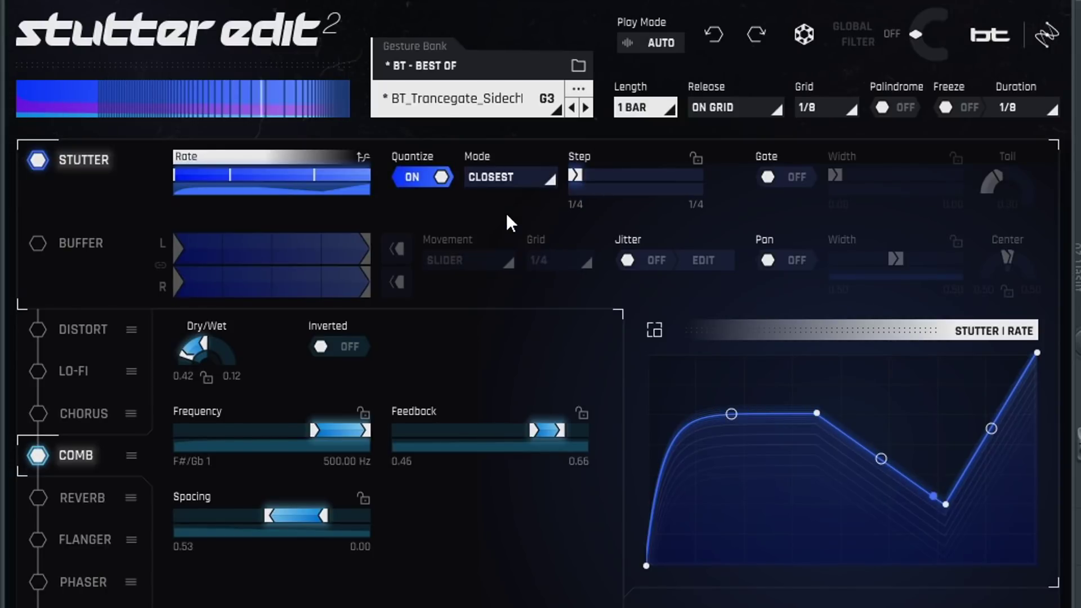
{"action": "mouse_move", "coordinate": [578, 172]}
{"action": "left_mouse_down"}
{"action": "mouse_move", "coordinate": [670, 156]}
{"action": "mouse_move", "coordinate": [723, 162]}
{"action": "mouse_move", "coordinate": [597, 164]}
{"action": "left_mouse_up"}
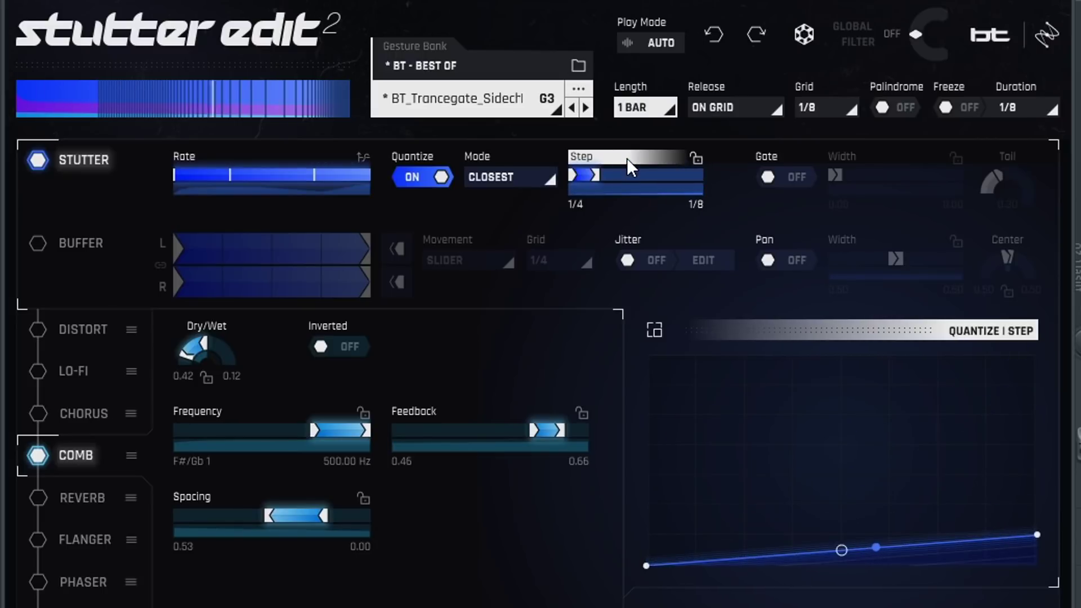
{"action": "left_click", "coordinate": [773, 176]}
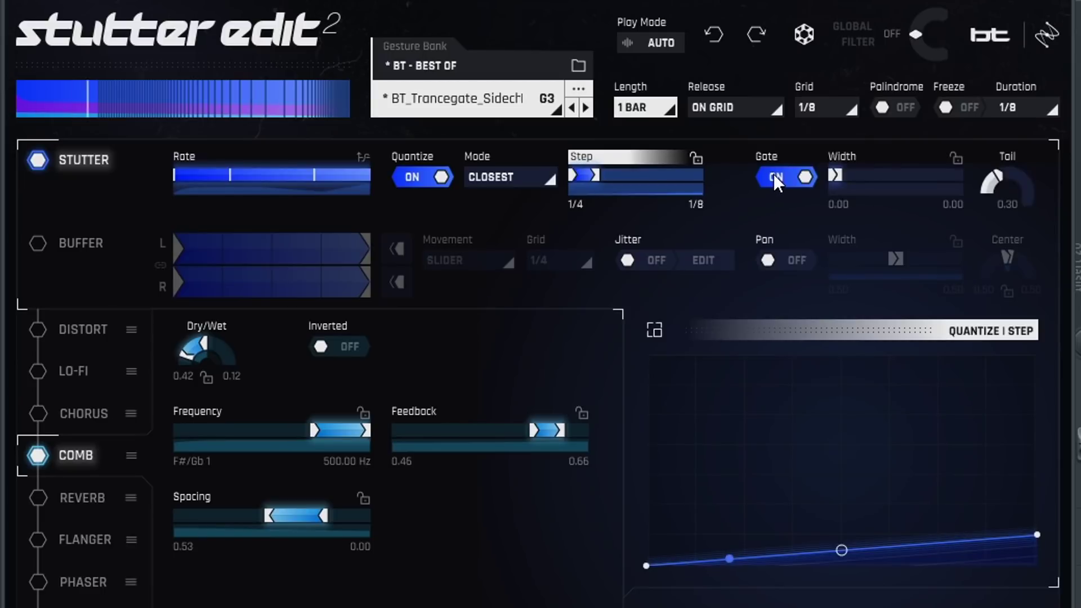
{"action": "left_click_drag", "start_coordinate": [835, 175], "coordinate": [941, 174]}
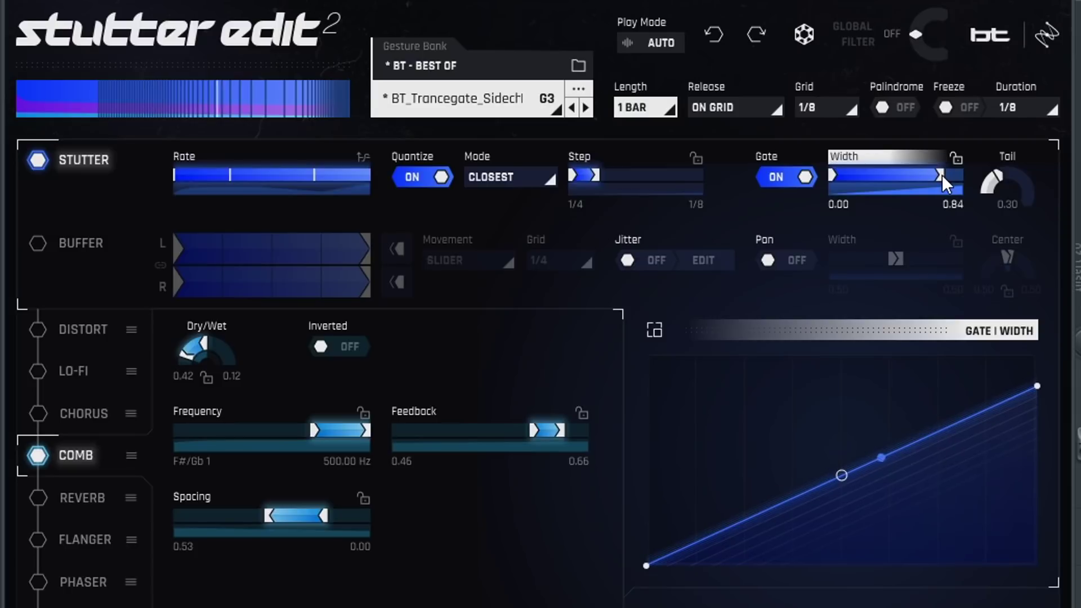
Turn on Buffer, shorten its position range to about three quarters, and set its movement to Grid at 1/32
{"action": "left_click", "coordinate": [42, 239]}
{"action": "left_click_drag", "start_coordinate": [367, 249], "coordinate": [326, 251]}
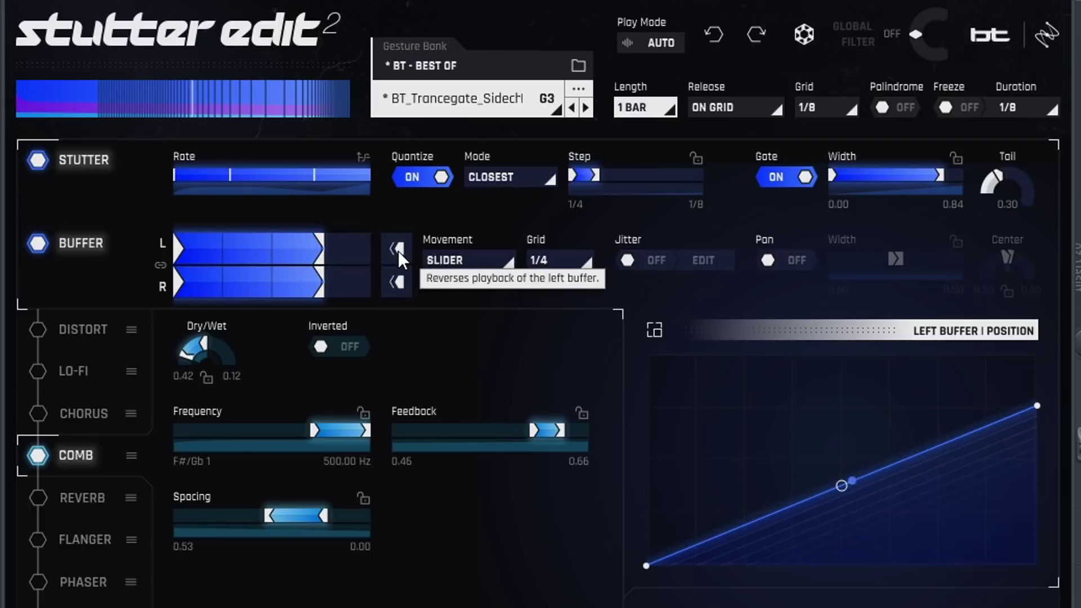
{"action": "left_click", "coordinate": [471, 263]}
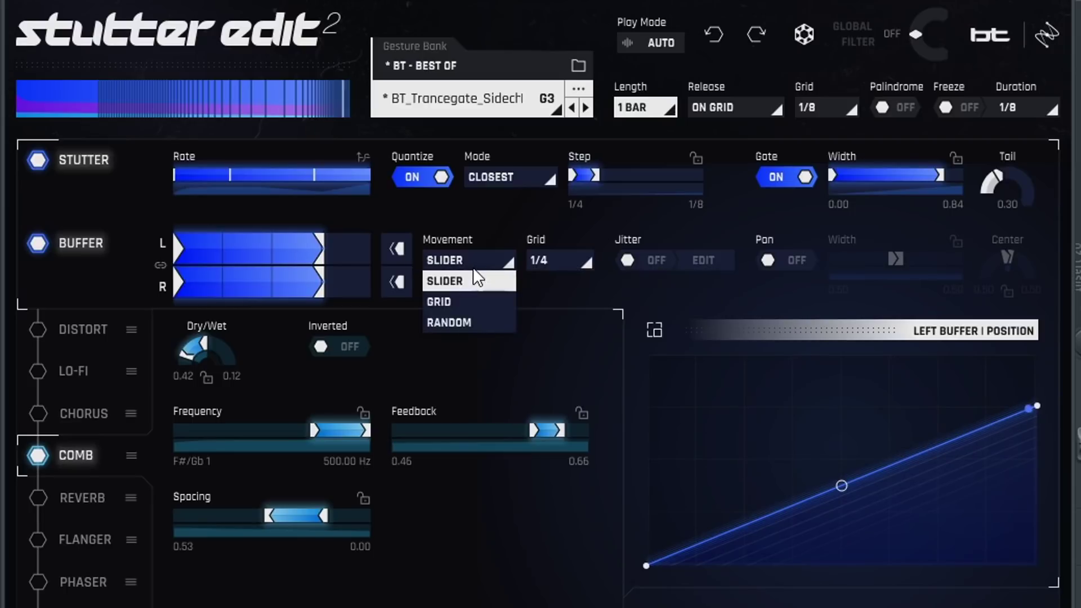
{"action": "left_click", "coordinate": [575, 256]}
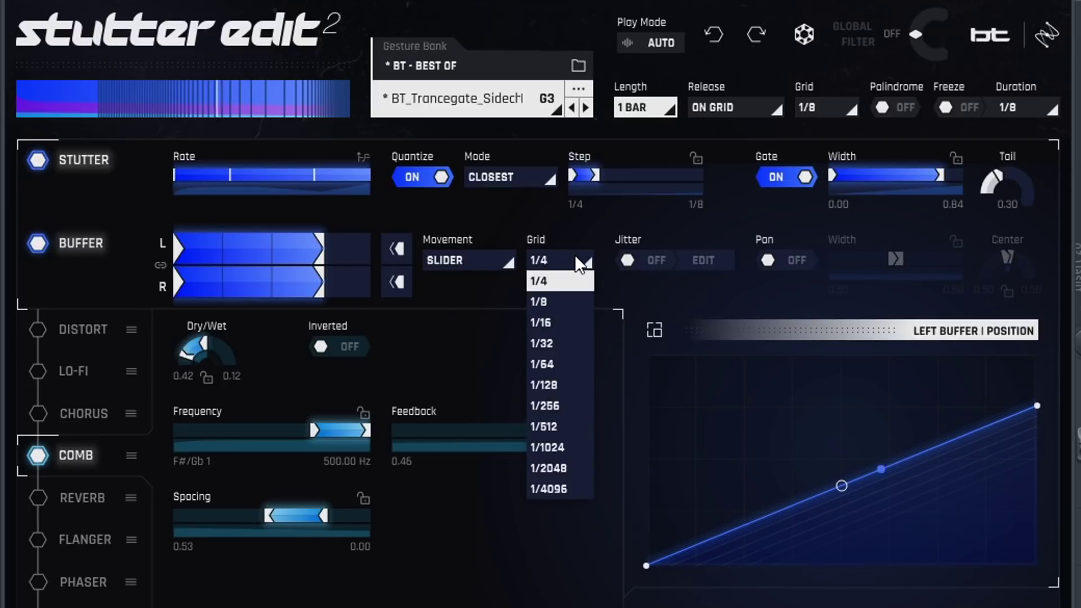
{"action": "left_click", "coordinate": [453, 261]}
{"action": "left_click", "coordinate": [460, 303]}
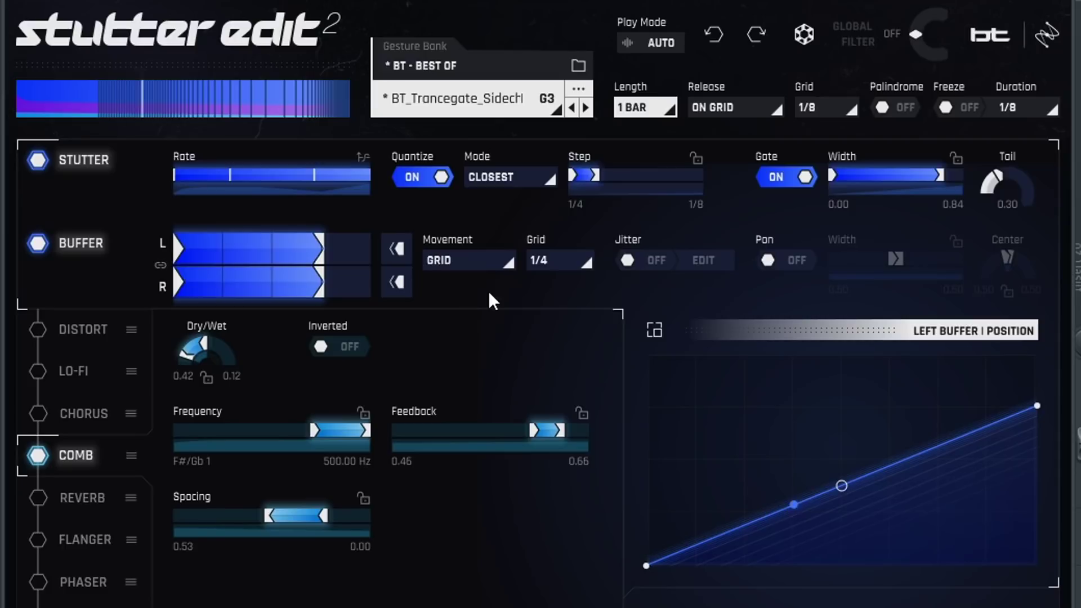
{"action": "left_click", "coordinate": [562, 262]}
{"action": "left_click", "coordinate": [550, 339]}
Turn on the buffer's jitter and edit the maximum offset curve of its rate jitter
{"action": "left_click", "coordinate": [651, 257]}
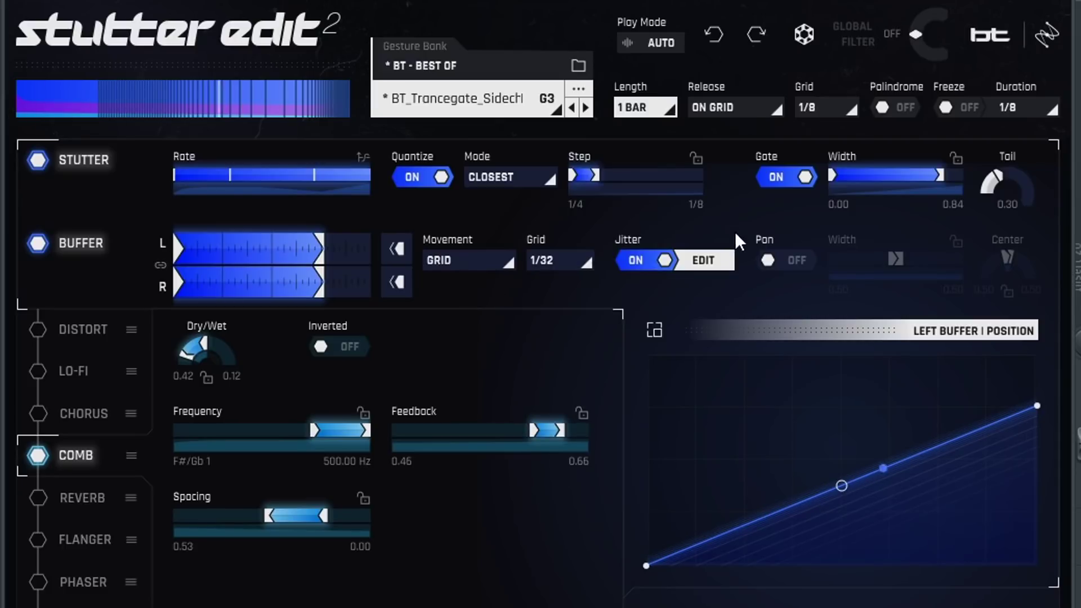
{"action": "left_click", "coordinate": [719, 255]}
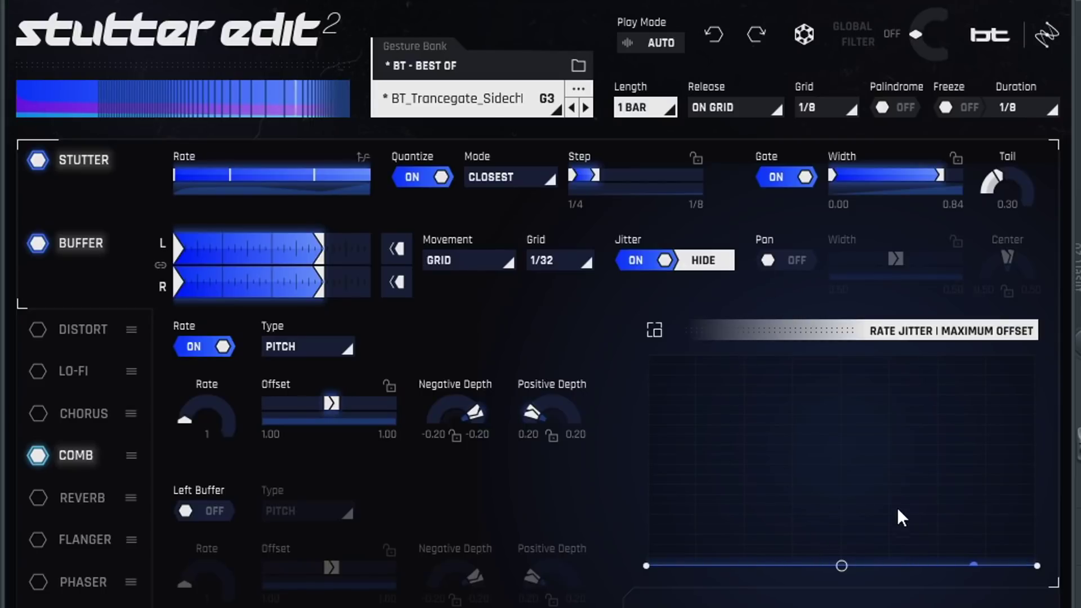
{"action": "left_click_drag", "start_coordinate": [903, 461], "coordinate": [897, 340]}
Return to the Comb effect and pull the middle of its frequency curve down to a gentler bend
{"action": "left_click", "coordinate": [69, 455]}
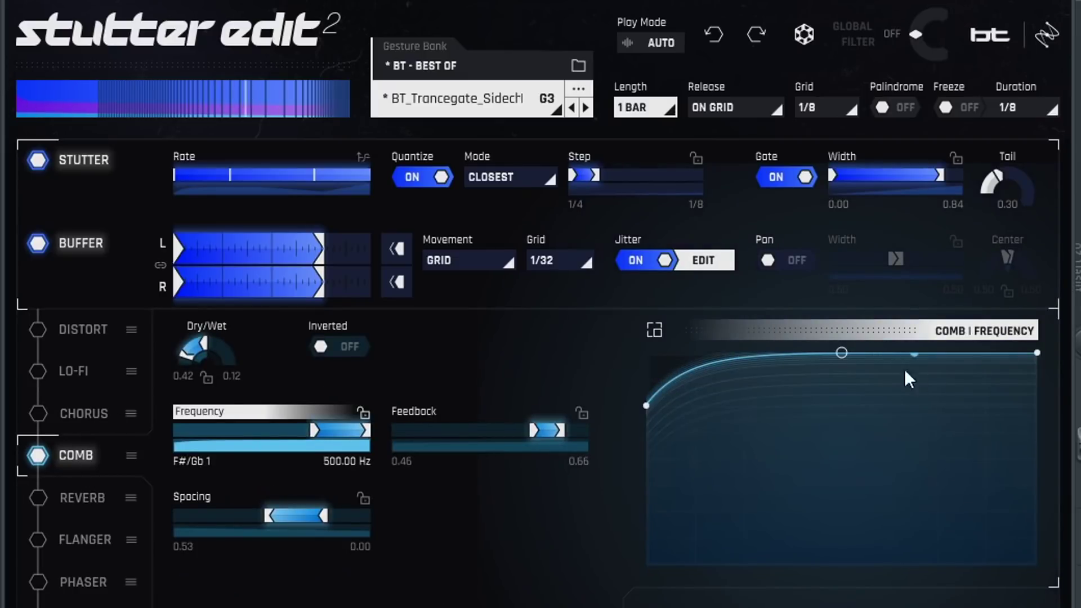
{"action": "left_click_drag", "start_coordinate": [841, 353], "coordinate": [840, 398]}
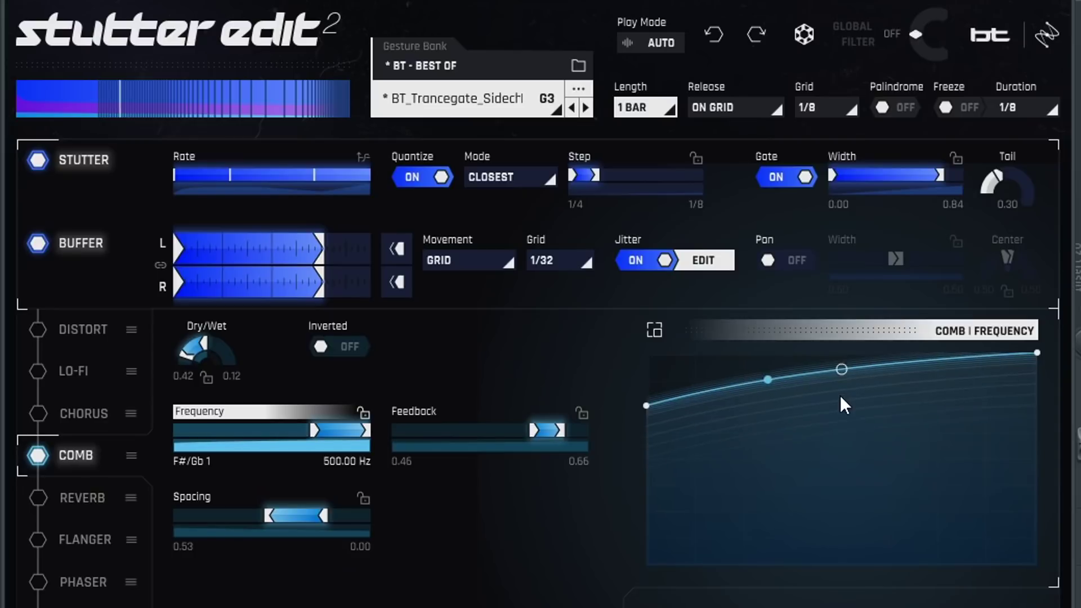
Turn on the Lo-Fi effect and add a low point about a third along its sample rate curve
{"action": "left_click", "coordinate": [36, 372]}
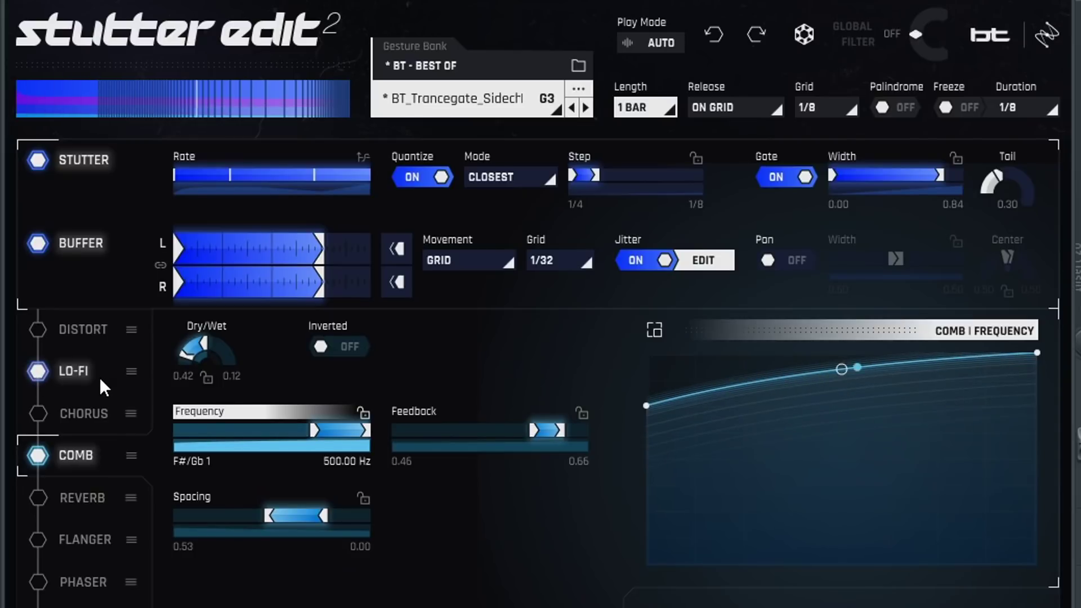
{"action": "left_click", "coordinate": [84, 366]}
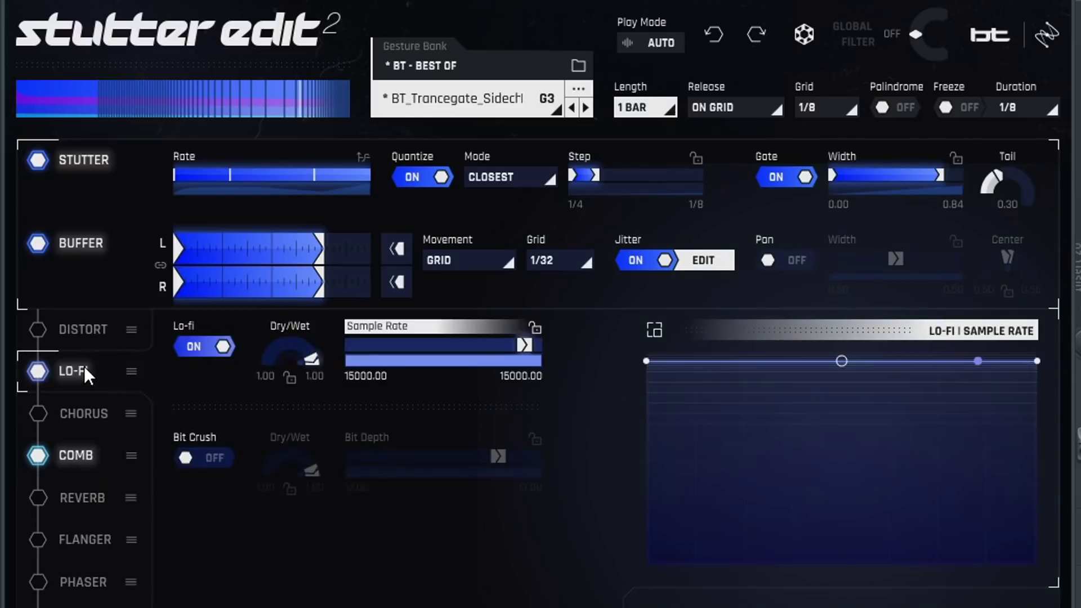
{"action": "double_click", "coordinate": [775, 475]}
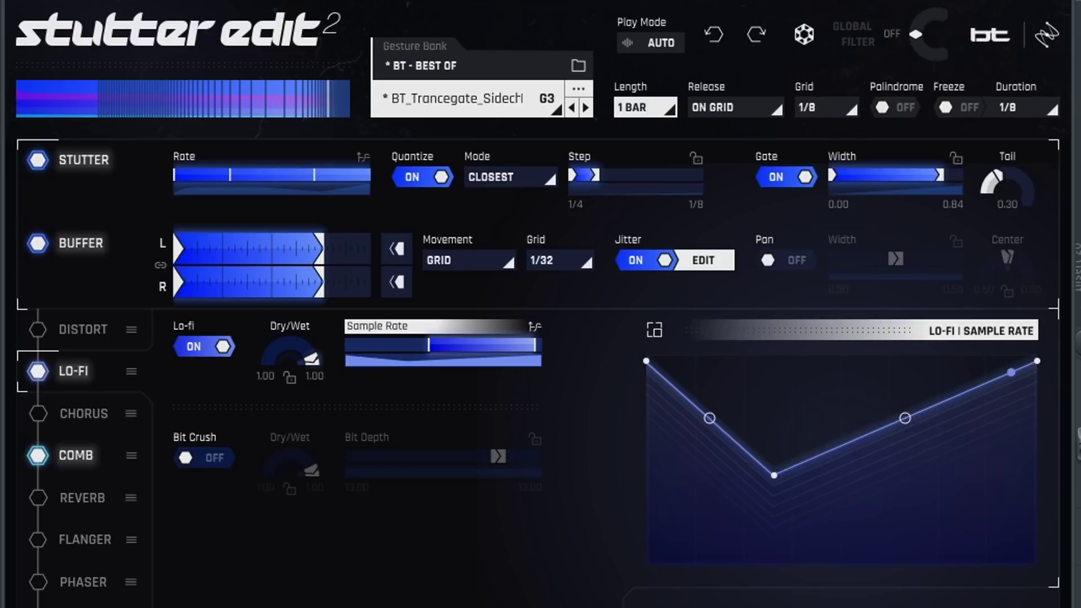
Switch to the Tapestop effect and bend its slowdown curve so it stays flat and rises steeply near the end
{"action": "left_click", "coordinate": [83, 607]}
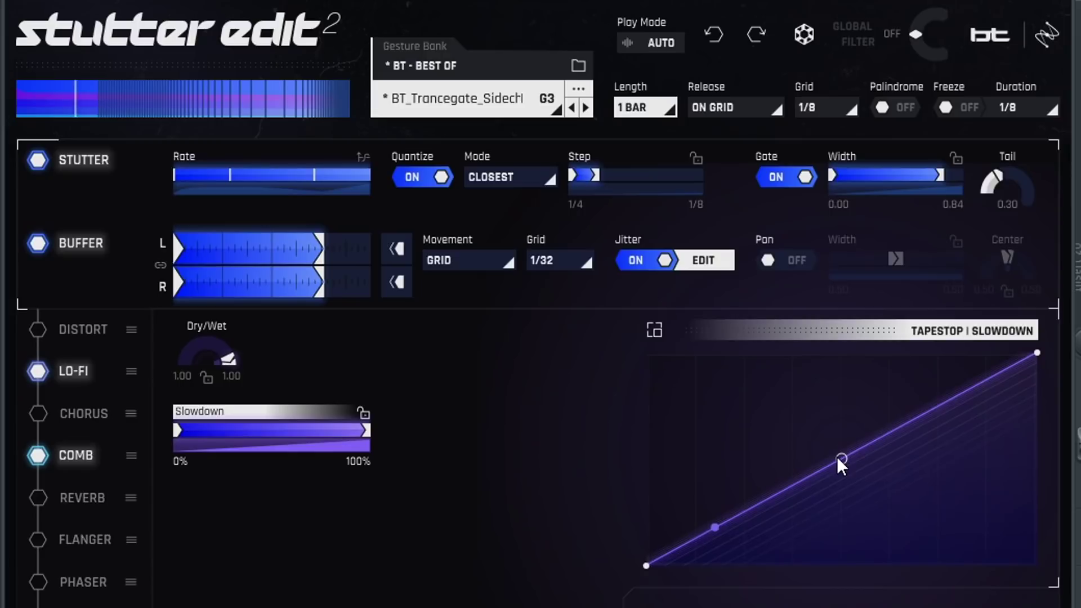
{"action": "left_click_drag", "start_coordinate": [841, 458], "coordinate": [895, 509]}
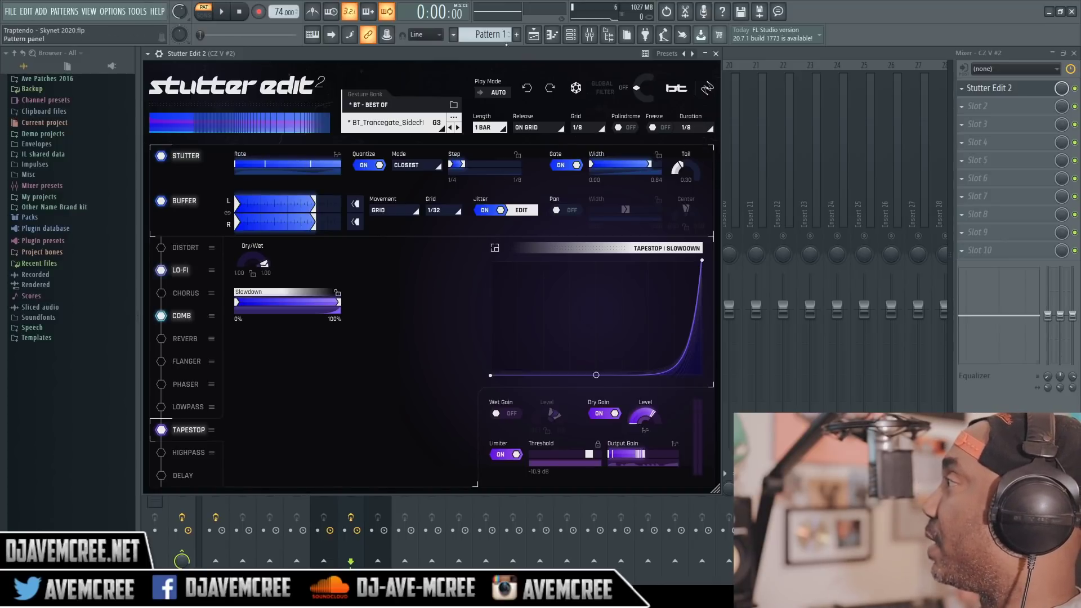
Move the plugin aside, unmute the other mixer tracks, and lower the CZ V #2 track's volume slightly while the pattern plays
{"action": "left_click_drag", "start_coordinate": [510, 52], "coordinate": [658, 68]}
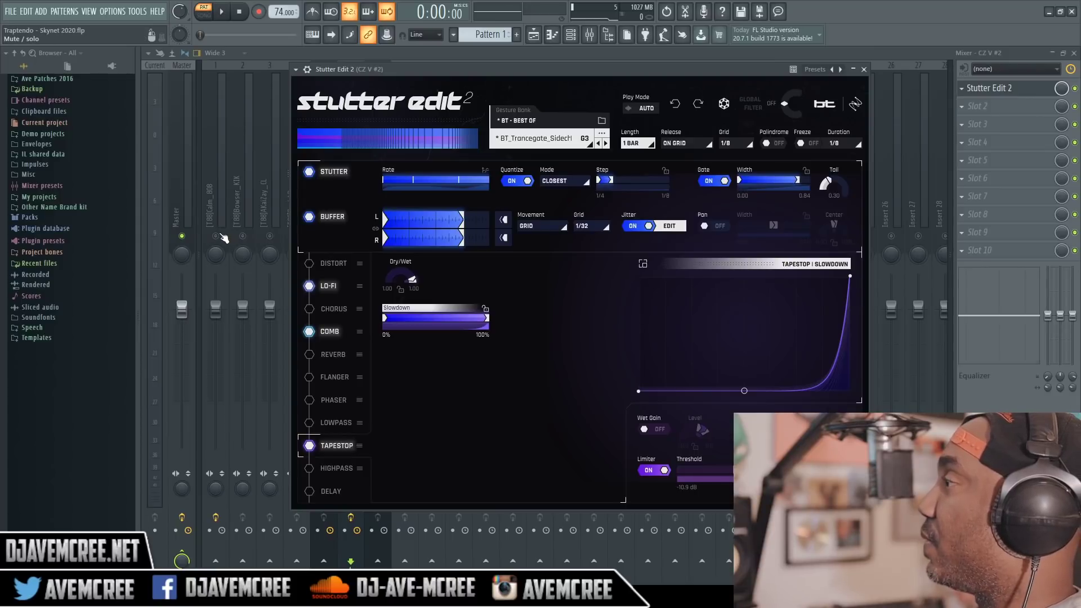
{"action": "left_click", "coordinate": [224, 239]}
{"action": "key", "text": "space"}
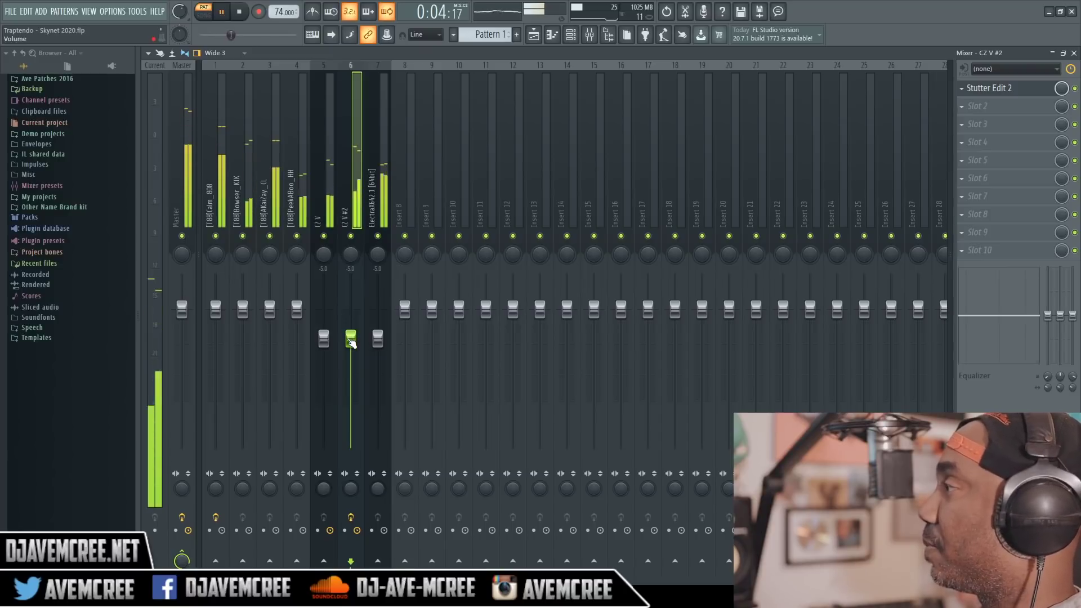
{"action": "left_click_drag", "start_coordinate": [351, 342], "coordinate": [351, 347]}
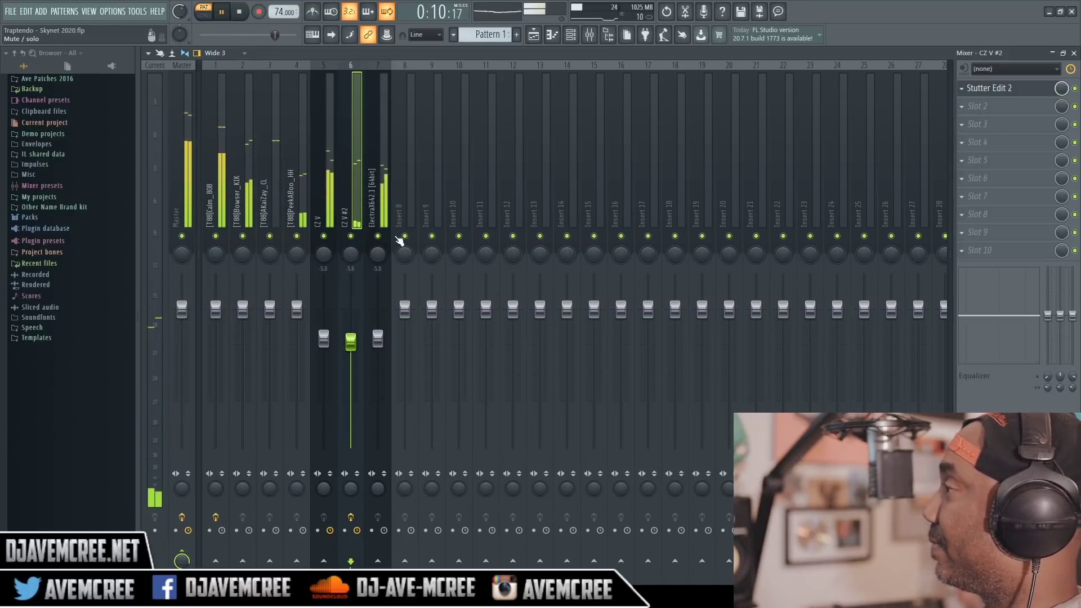
Mute the CZ V track, audition the pattern with ElectraX muted and unmuted, and reopen Stutter Edit 2 on the CZ V #2 track
{"action": "left_click", "coordinate": [378, 236]}
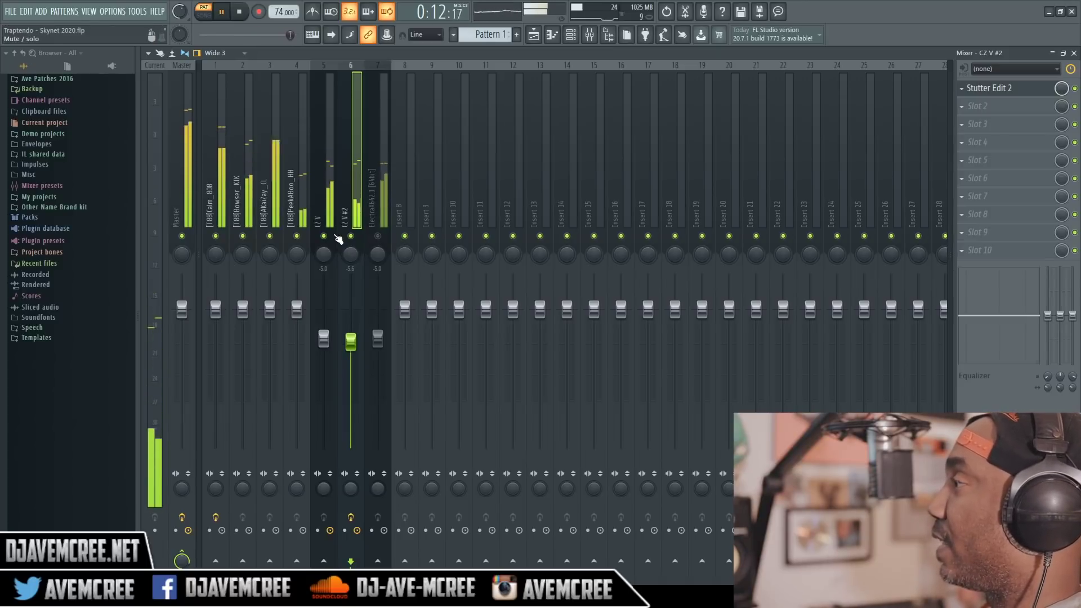
{"action": "left_click", "coordinate": [323, 237]}
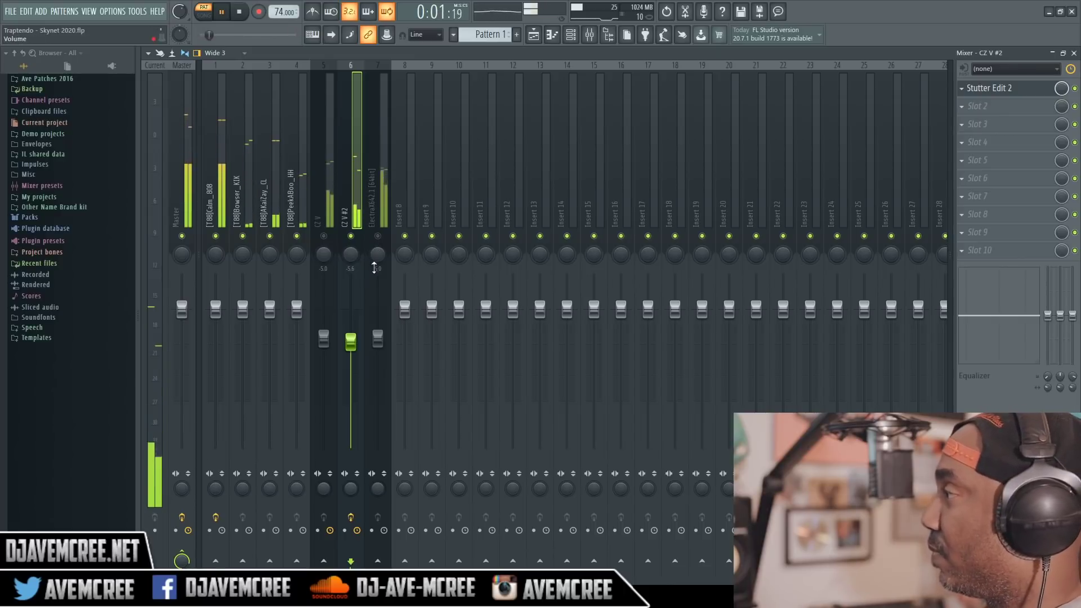
{"action": "left_click", "coordinate": [378, 237]}
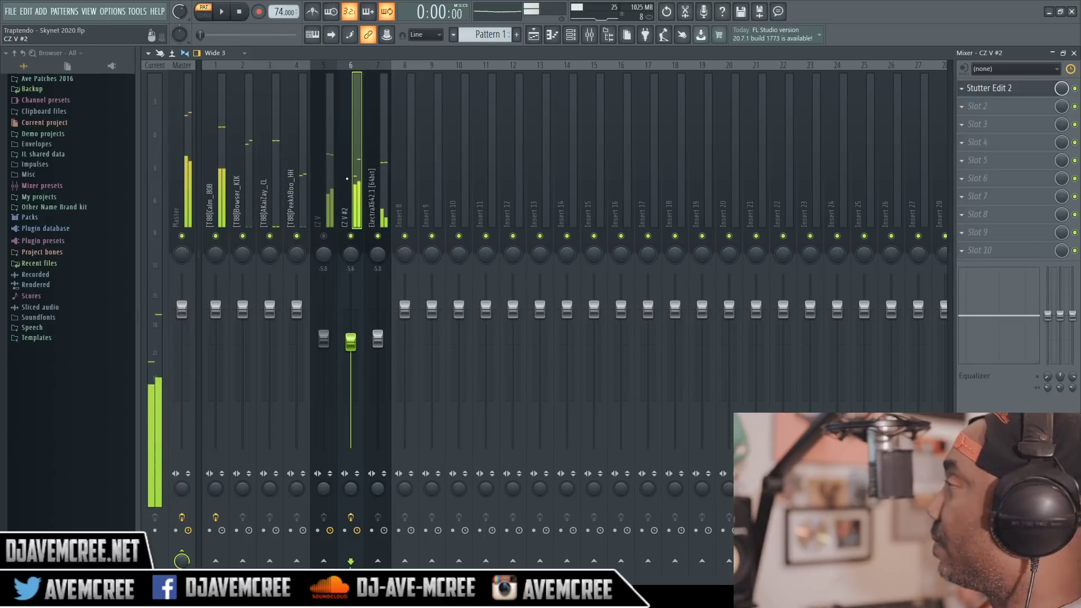
{"action": "left_click", "coordinate": [1002, 89]}
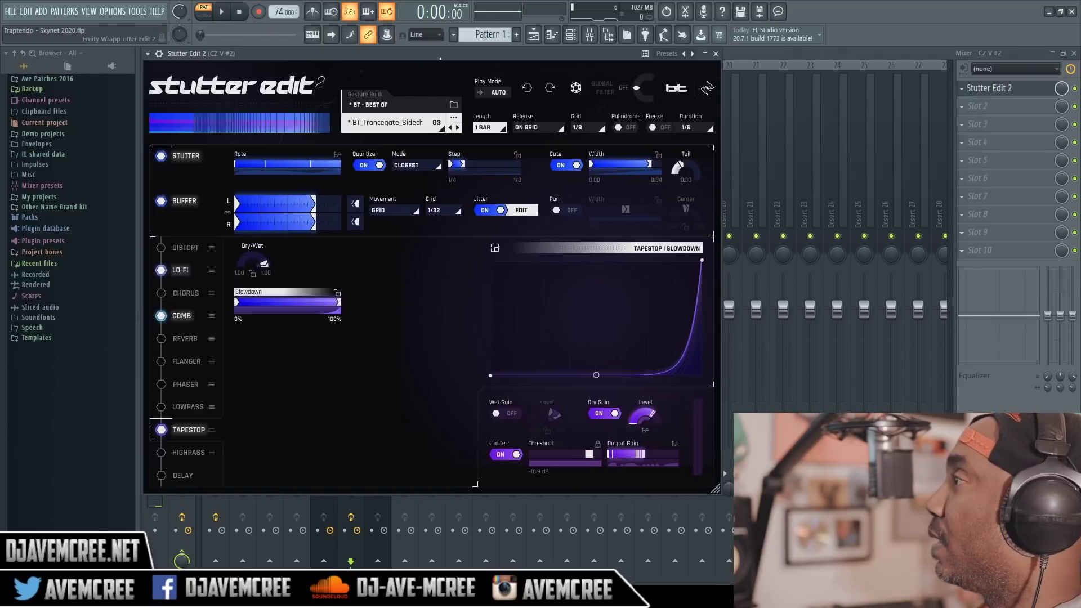